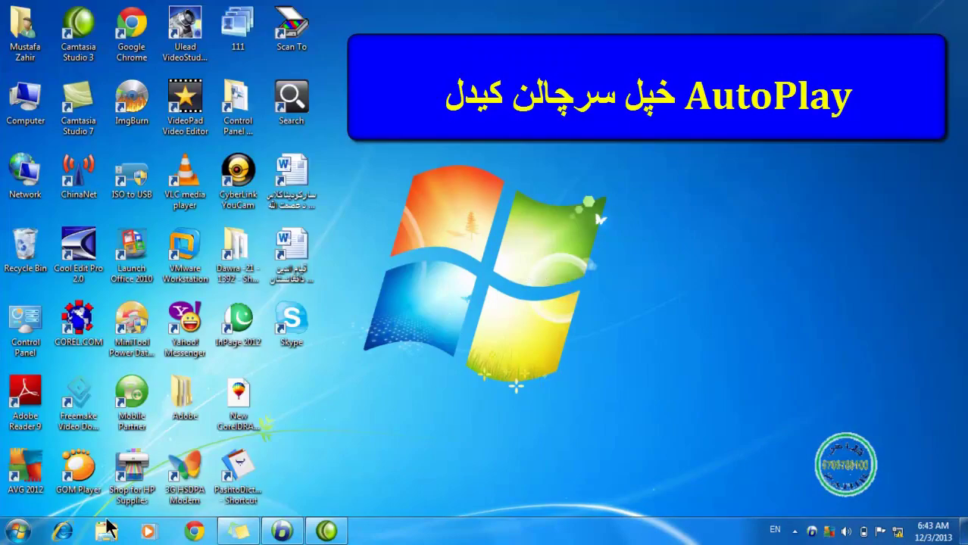
# - Open the AutoPlay settings in Control Panel
pyautogui.click(17, 531)
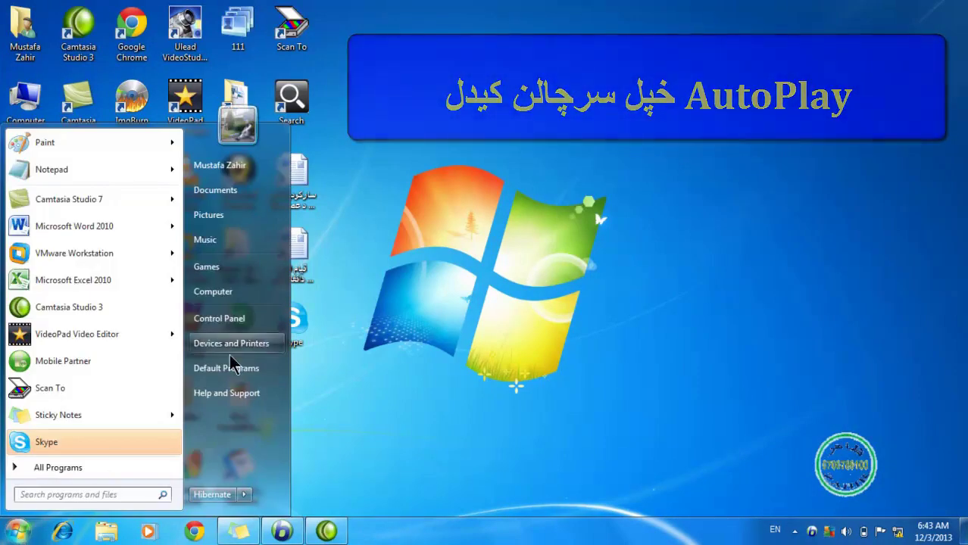
pyautogui.click(216, 319)
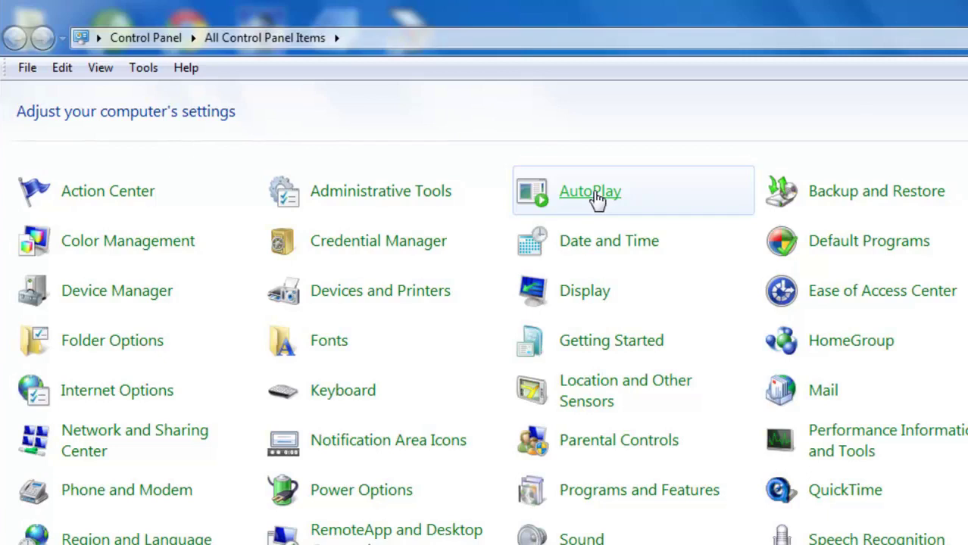
pyautogui.click(583, 199)
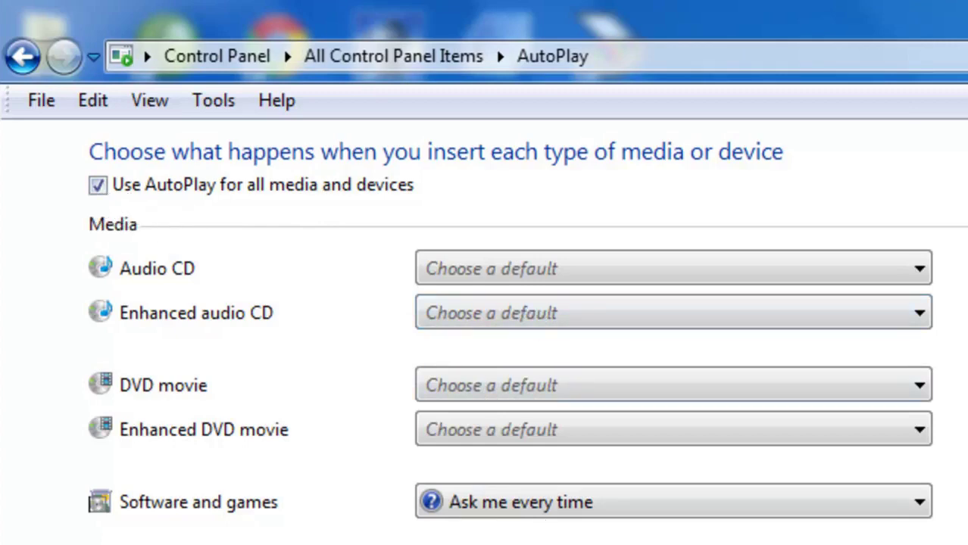
pyautogui.click(96, 185)
pyautogui.click(99, 186)
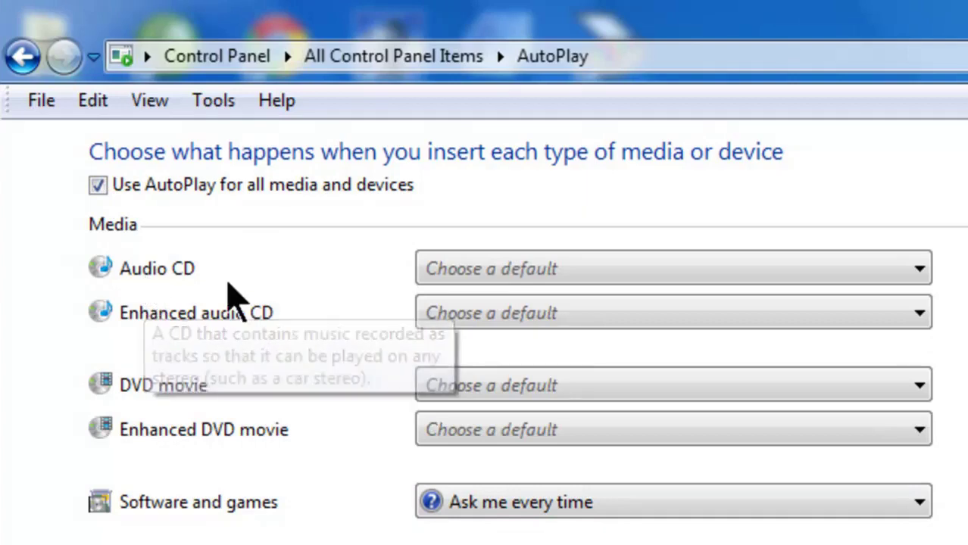
pyautogui.click(483, 270)
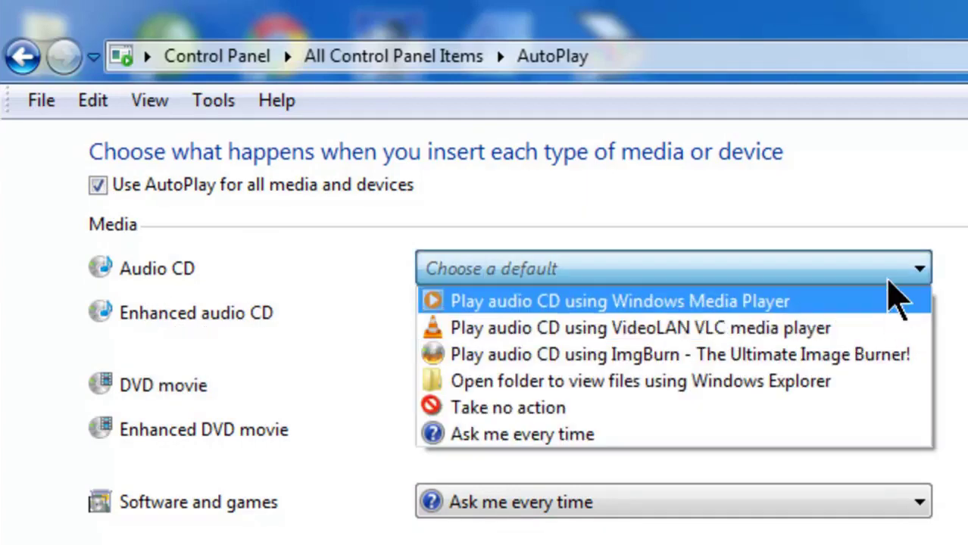
pyautogui.click(890, 274)
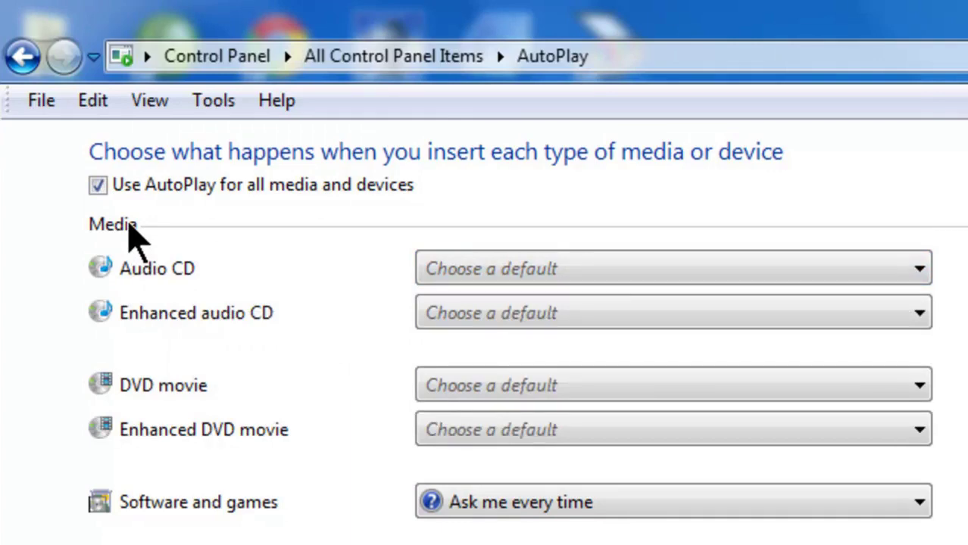
# - Set the Audio CD default to Take no action and change it to Play audio CD using Windows Media Player
pyautogui.moveTo(331, 292)
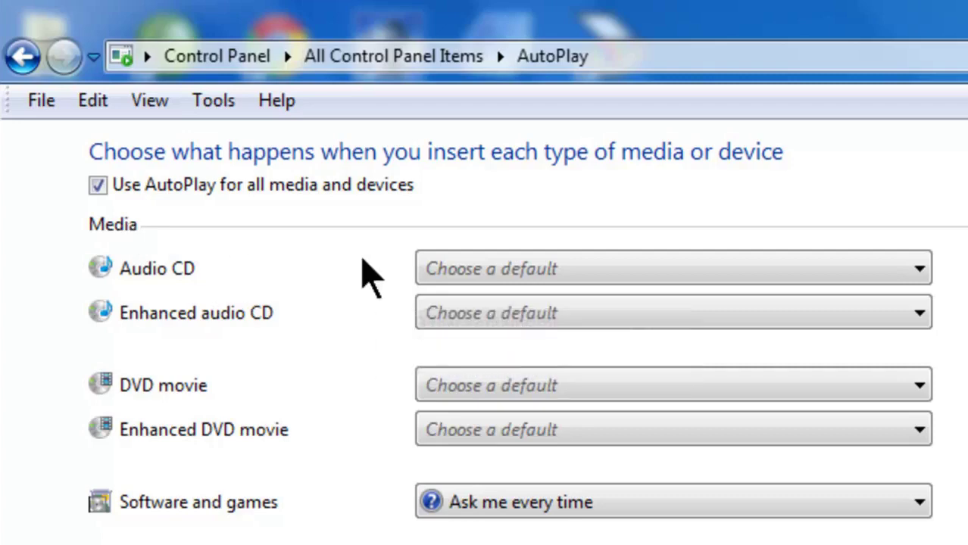
pyautogui.click(916, 270)
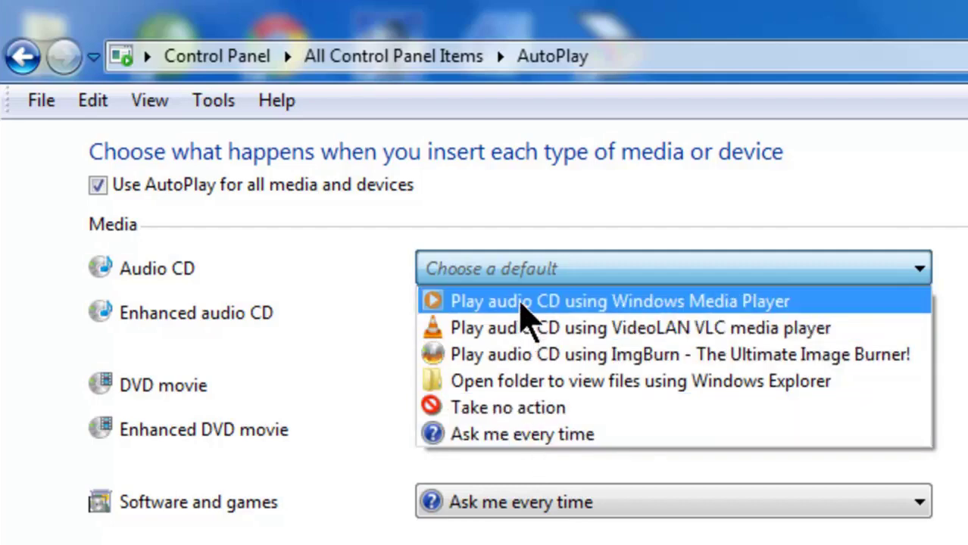
pyautogui.click(522, 415)
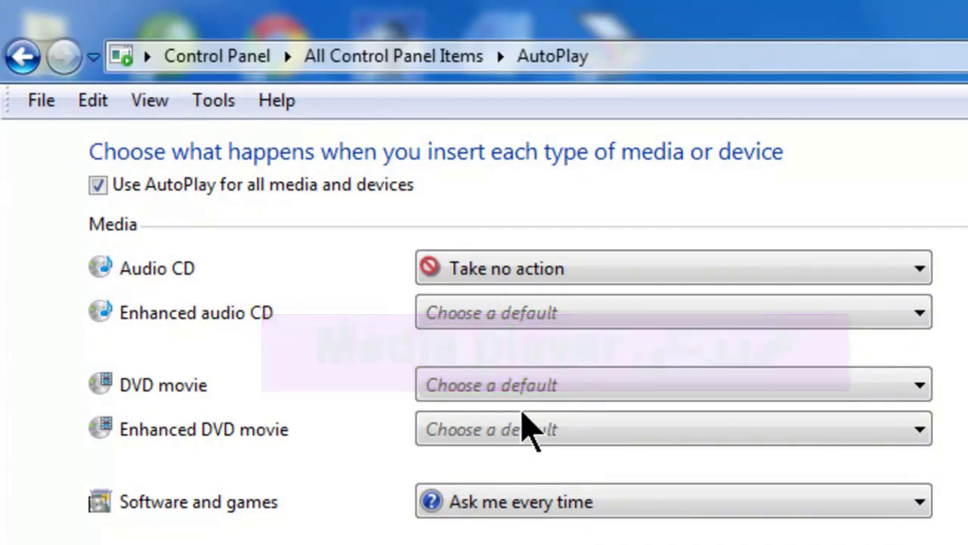
pyautogui.click(610, 269)
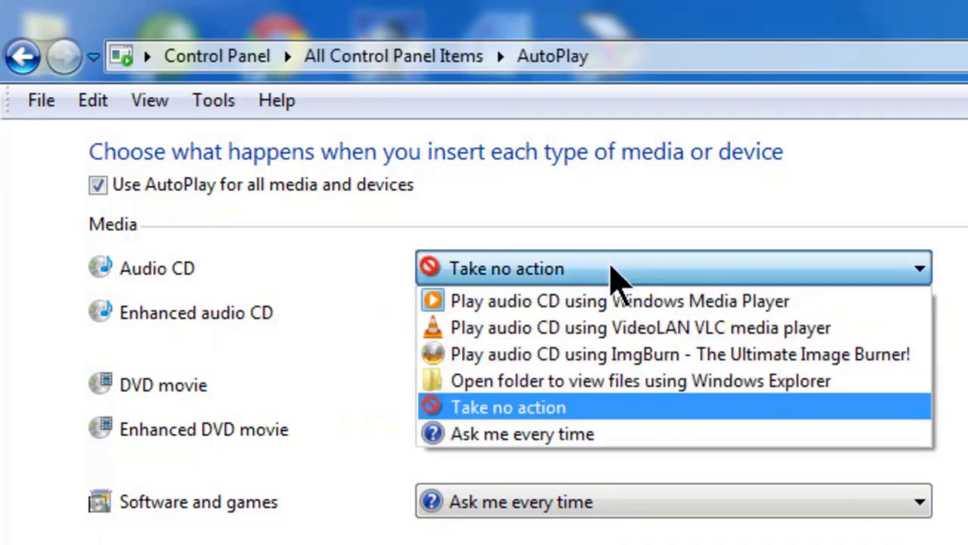
pyautogui.click(584, 303)
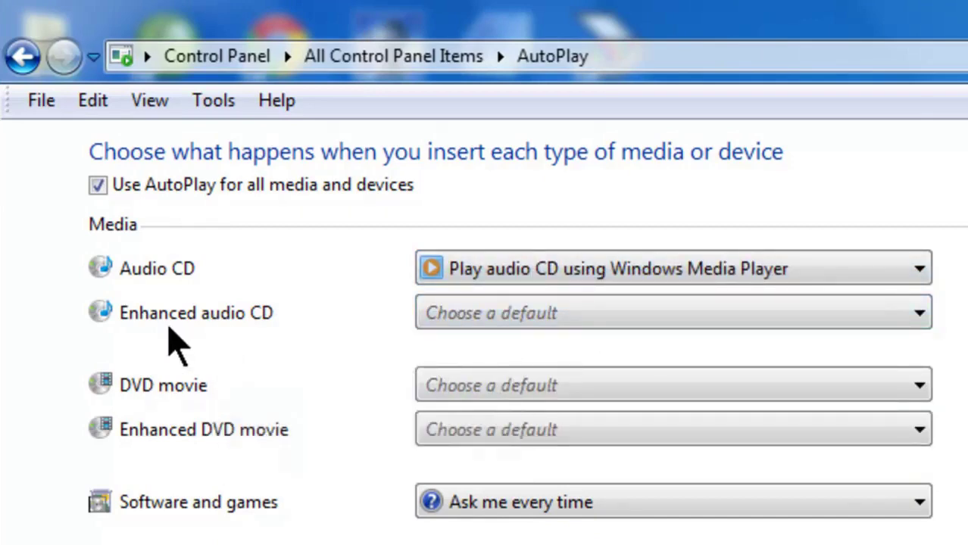
# - Set Enhanced audio CD to play using VideoLAN VLC media player and DVD movie to play using GOM Player
pyautogui.click(683, 315)
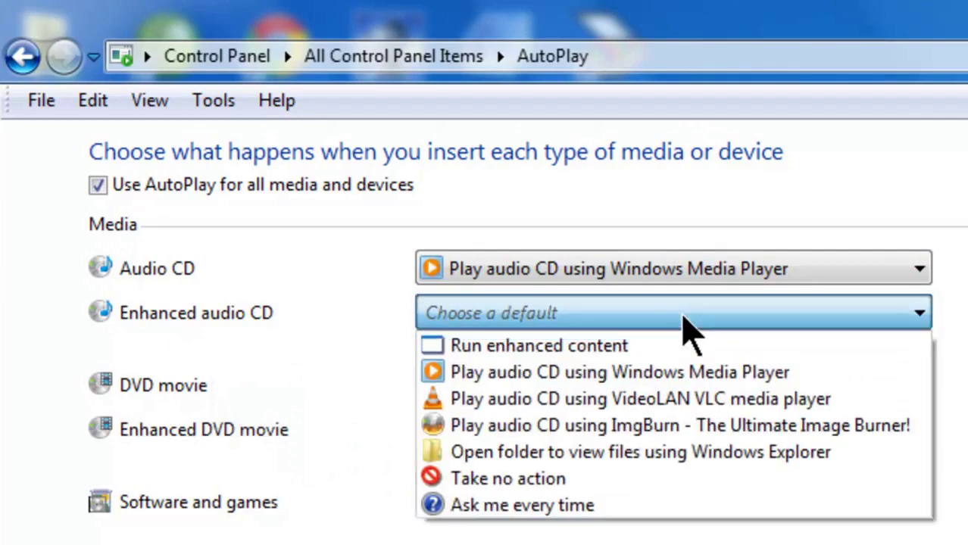
pyautogui.click(622, 400)
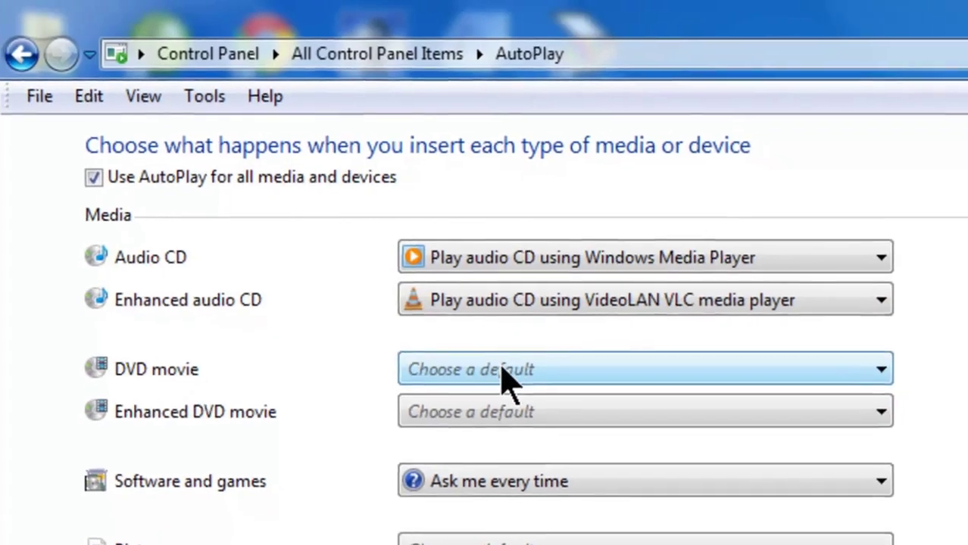
pyautogui.click(528, 388)
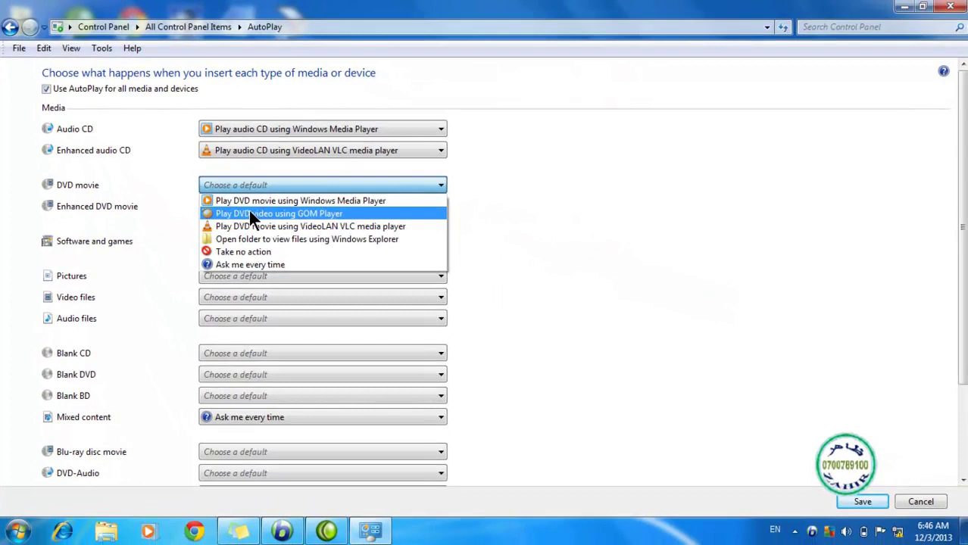
pyautogui.click(351, 300)
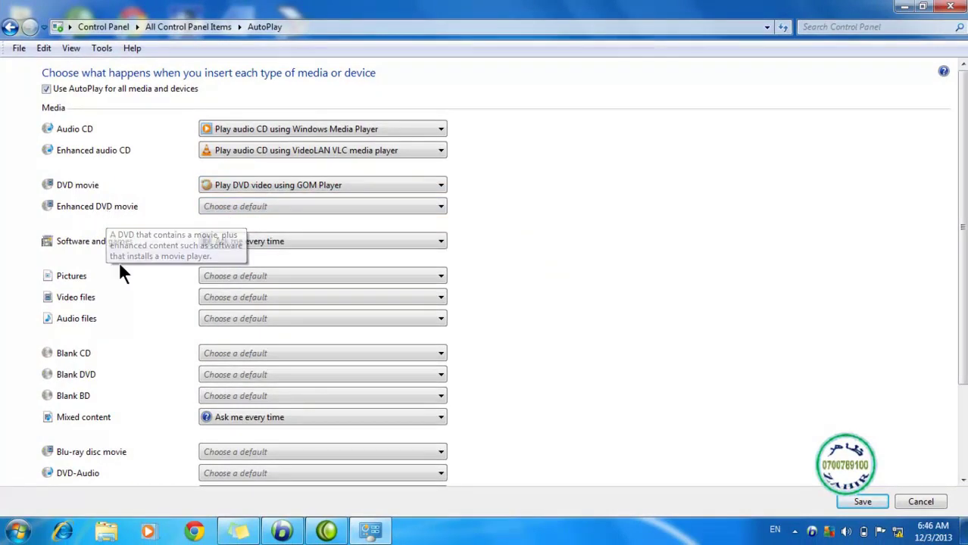
# - Try Take no action, Open folder to view files and Install or run program for Software and games, ending on Ask me every time
pyautogui.moveTo(105, 245)
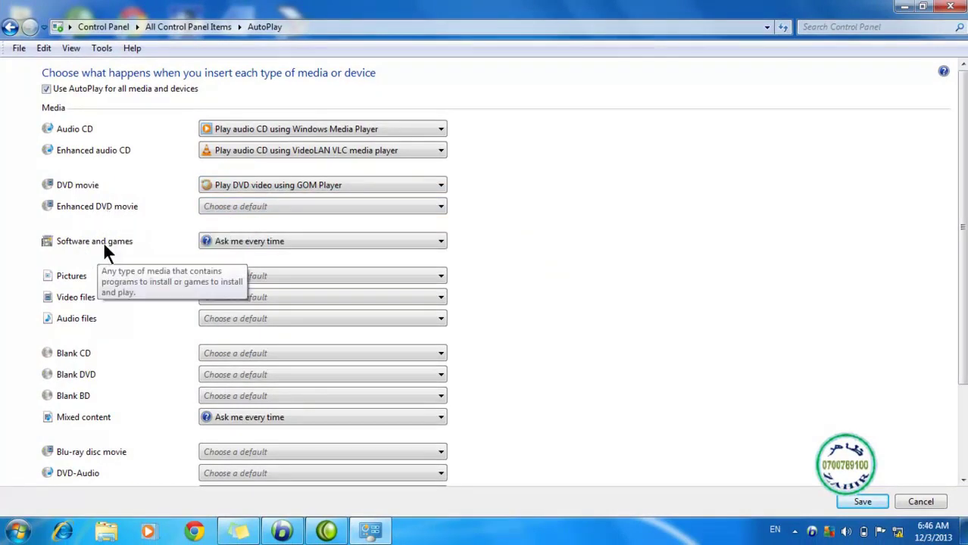
pyautogui.click(307, 242)
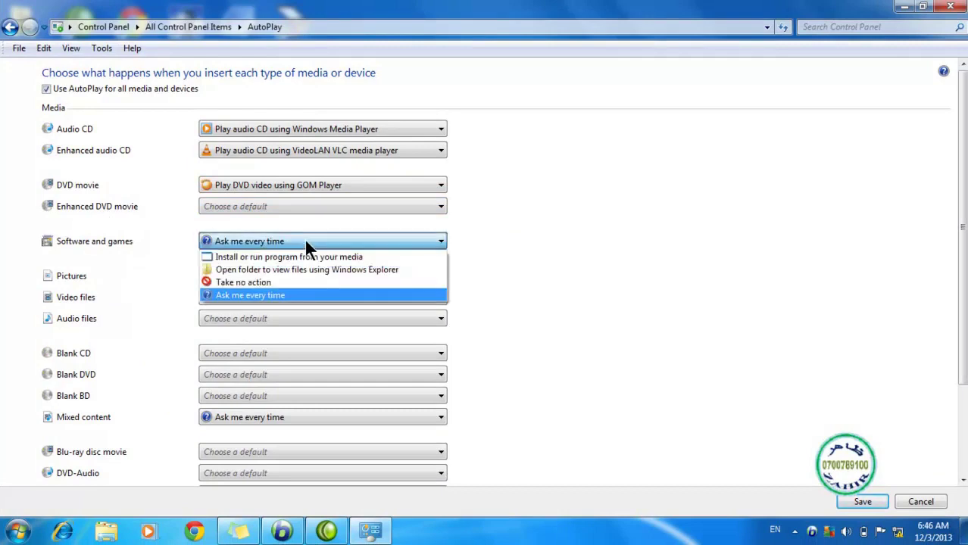
pyautogui.click(262, 284)
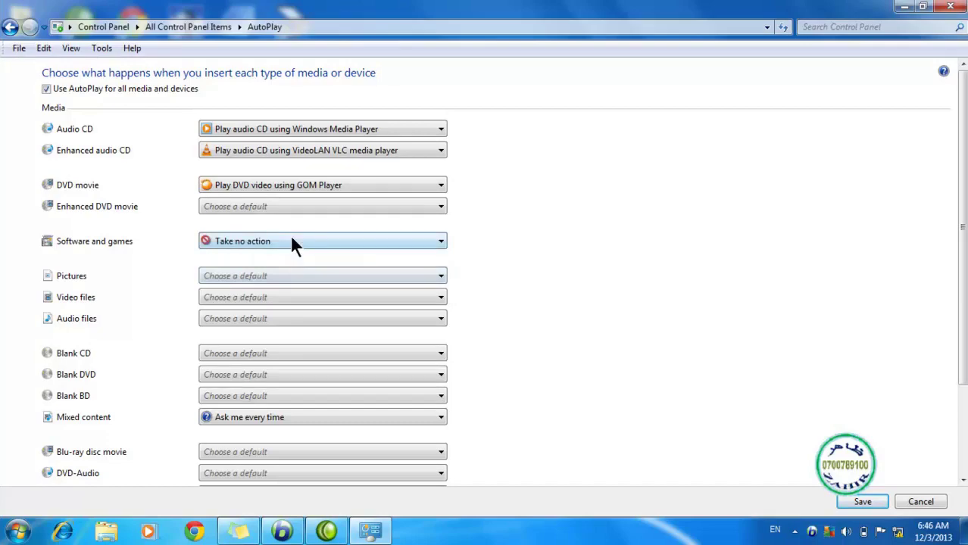
pyautogui.click(292, 241)
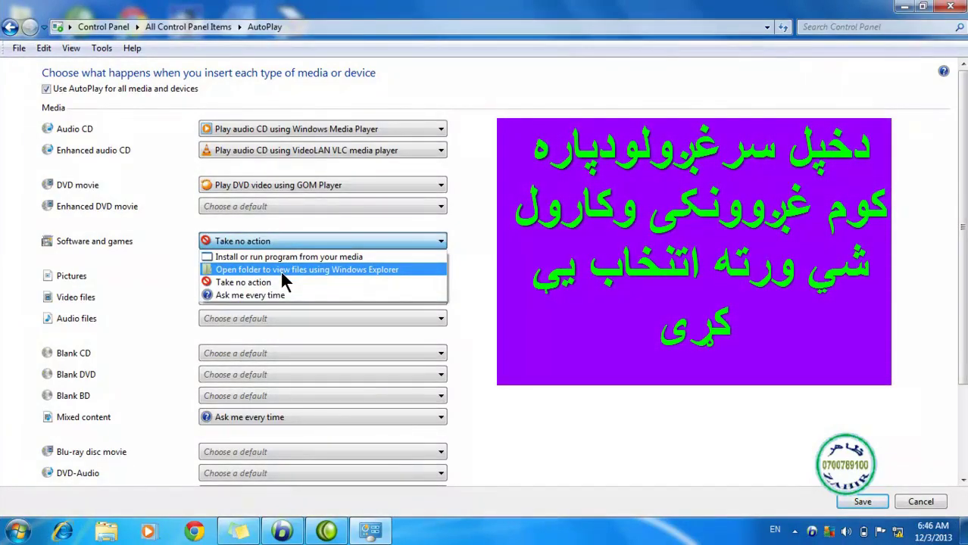
pyautogui.click(281, 271)
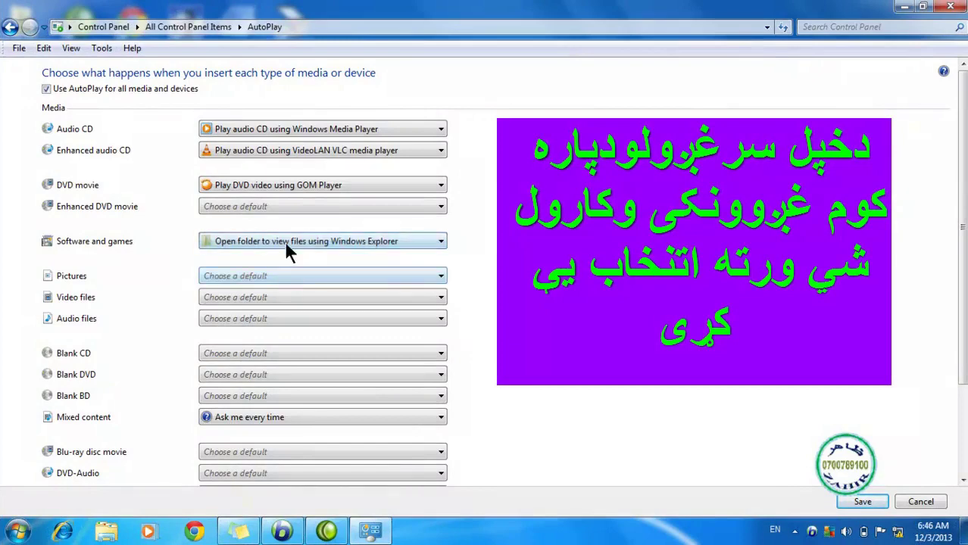
pyautogui.click(285, 242)
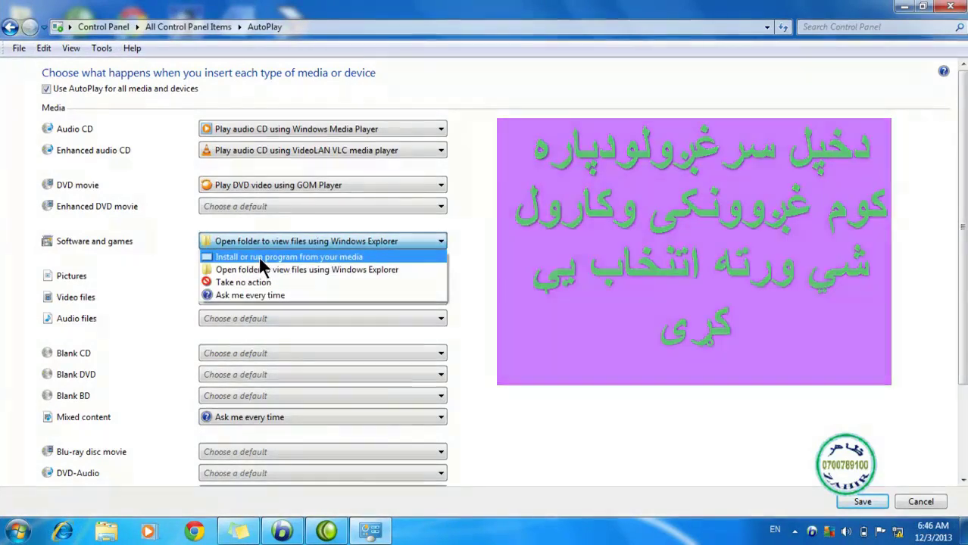
pyautogui.click(260, 259)
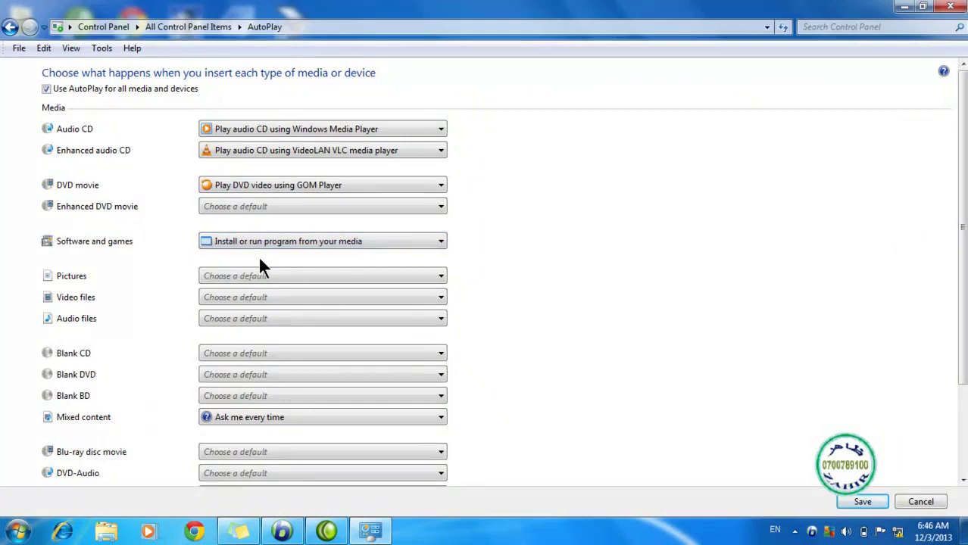
pyautogui.click(282, 241)
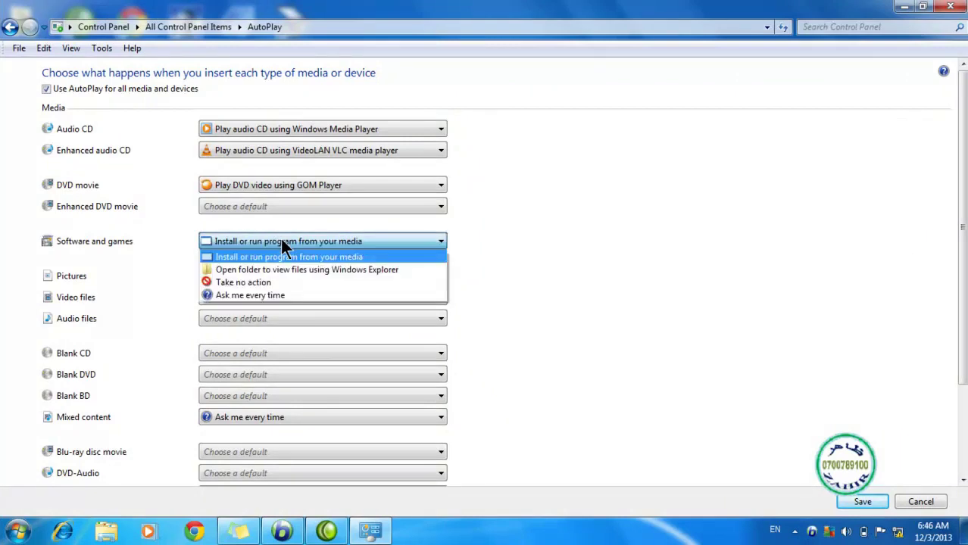
pyautogui.click(263, 293)
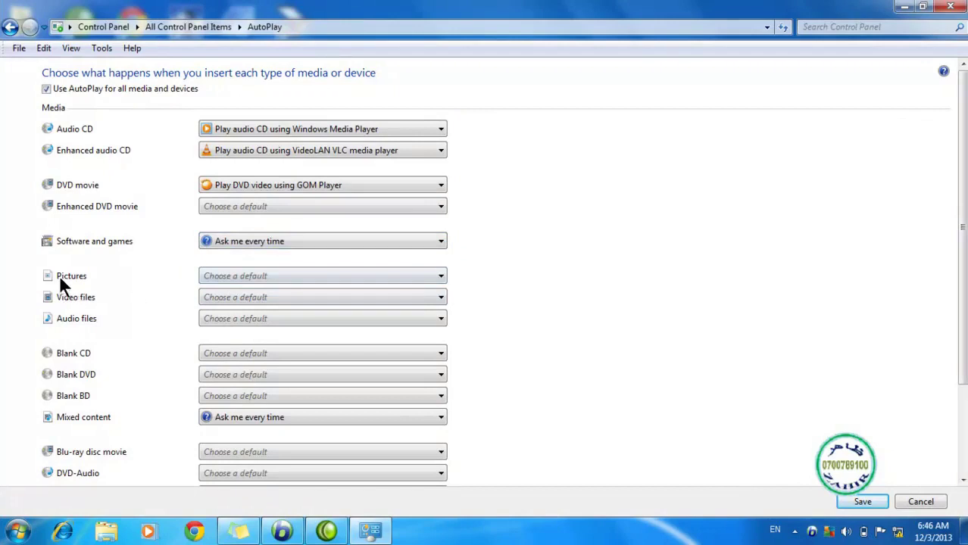
# - Set the Pictures default to Take no action after trying Import pictures and videos using Windows
pyautogui.click(282, 277)
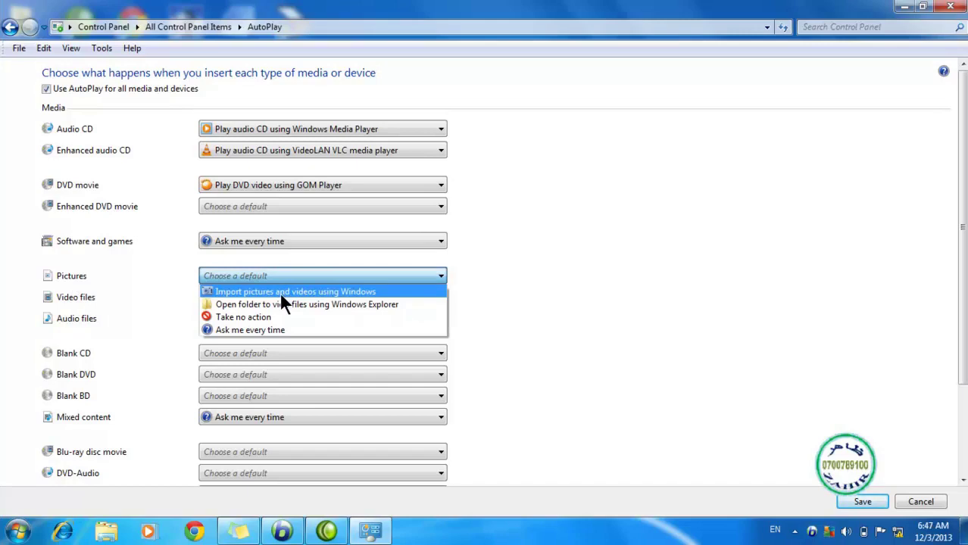
pyautogui.click(280, 293)
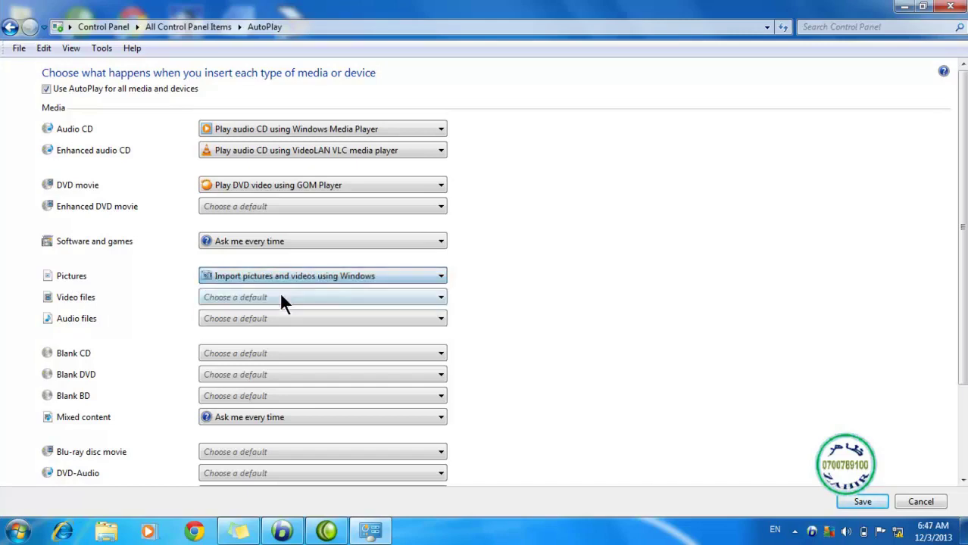
pyautogui.click(285, 277)
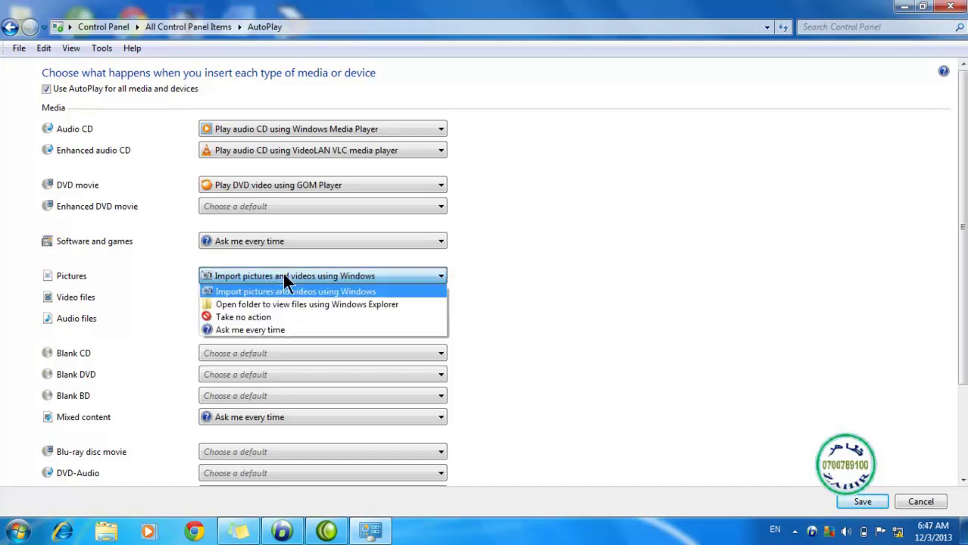
pyautogui.click(257, 319)
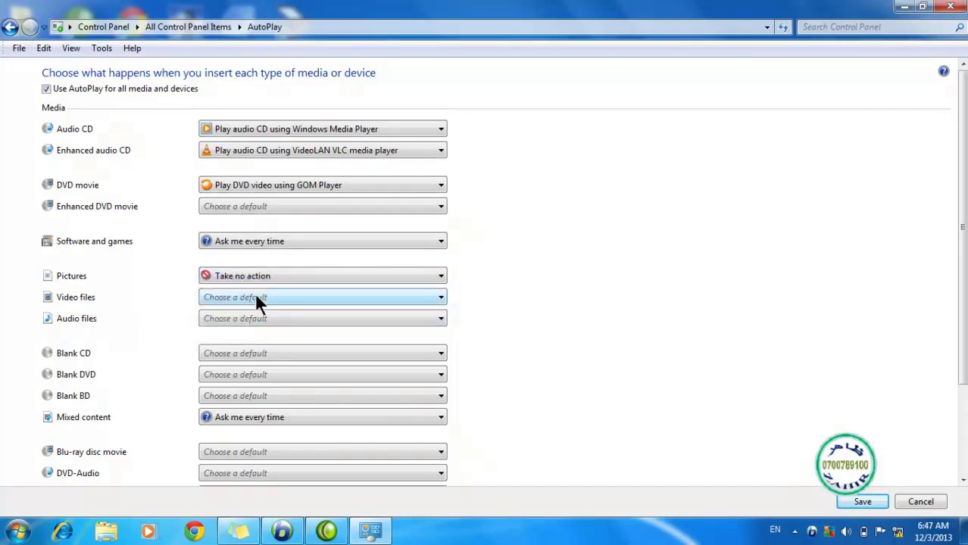
pyautogui.click(295, 319)
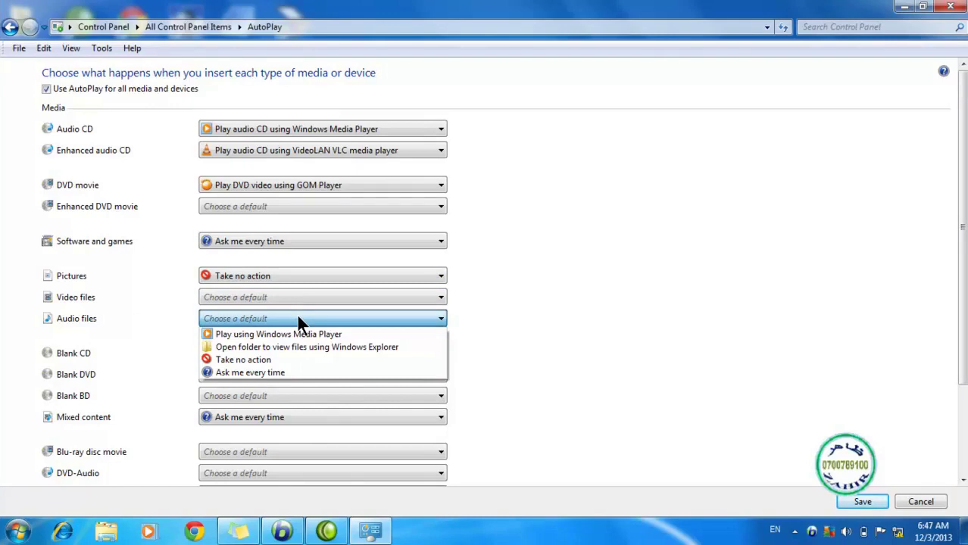
pyautogui.click(298, 319)
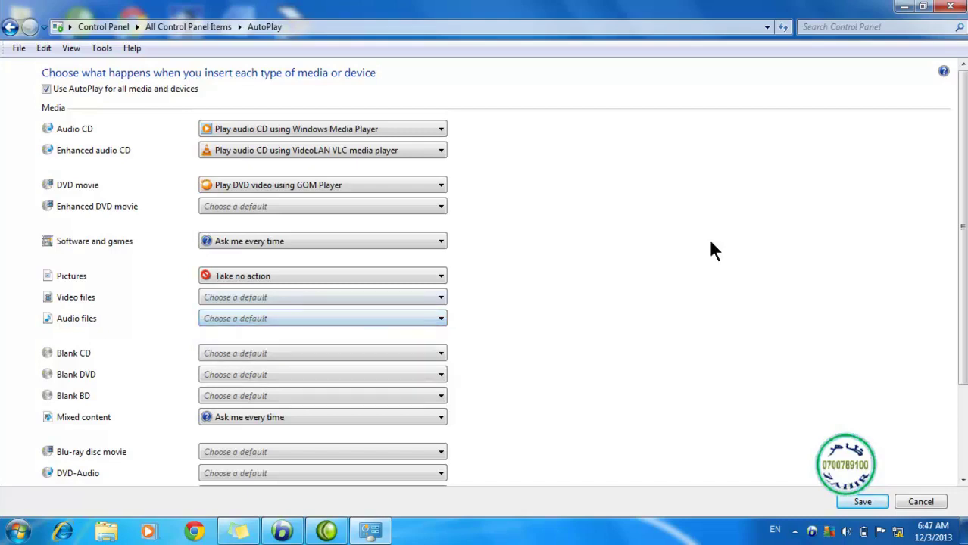
pyautogui.scroll(-3, 960, 174)
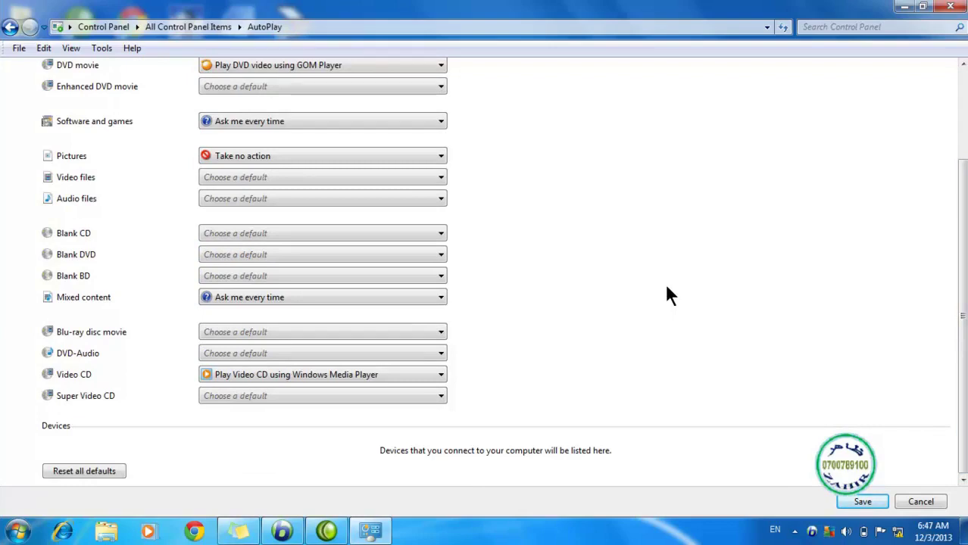
pyautogui.scroll(3, 960, 165)
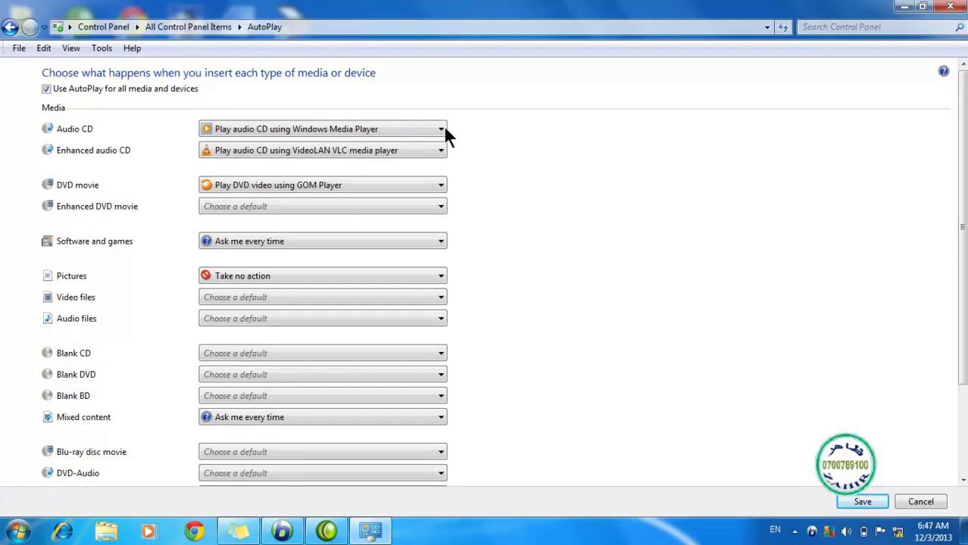
# - Set the Audio CD default to Ask me every time
pyautogui.click(350, 128)
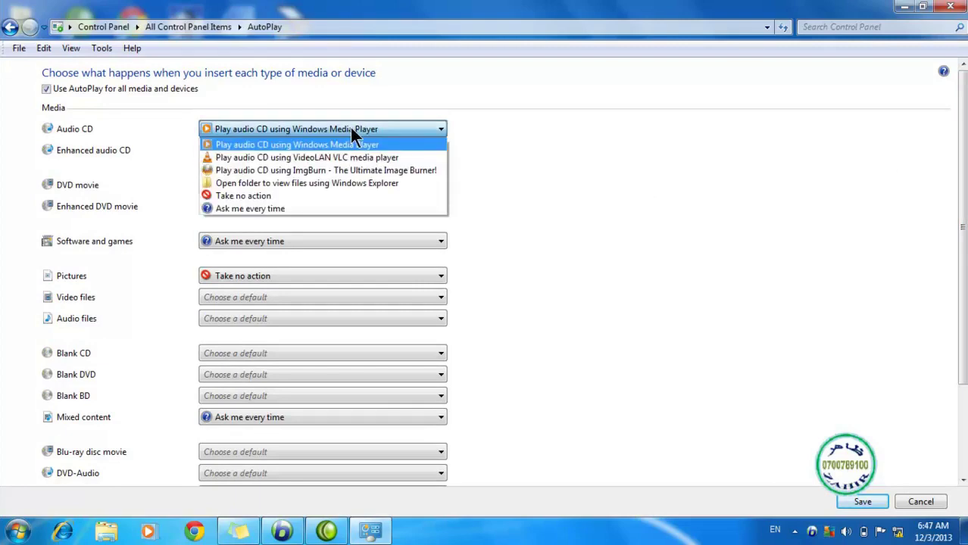
pyautogui.click(258, 209)
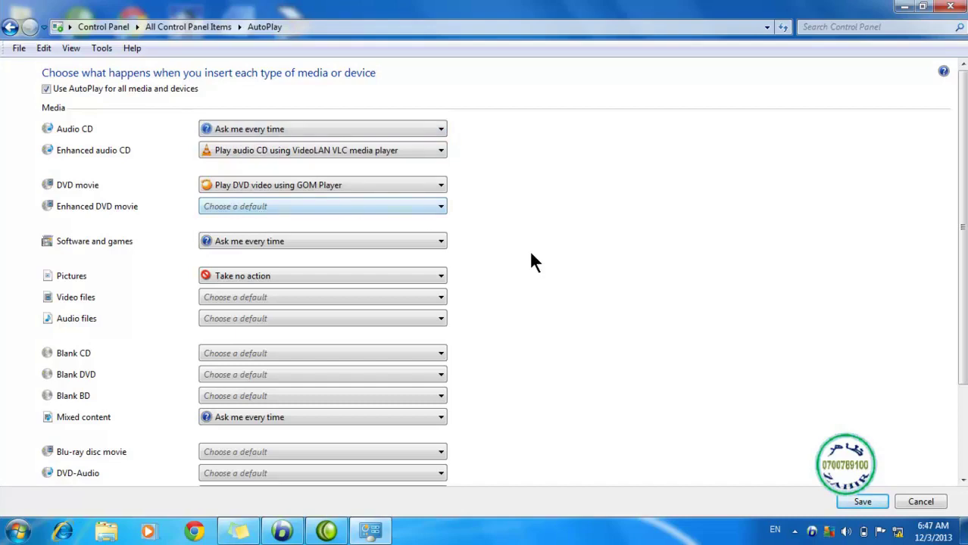
# - Set the Audio CD default to Play audio CD using VideoLAN VLC media player after trying Take no action
pyautogui.click(333, 129)
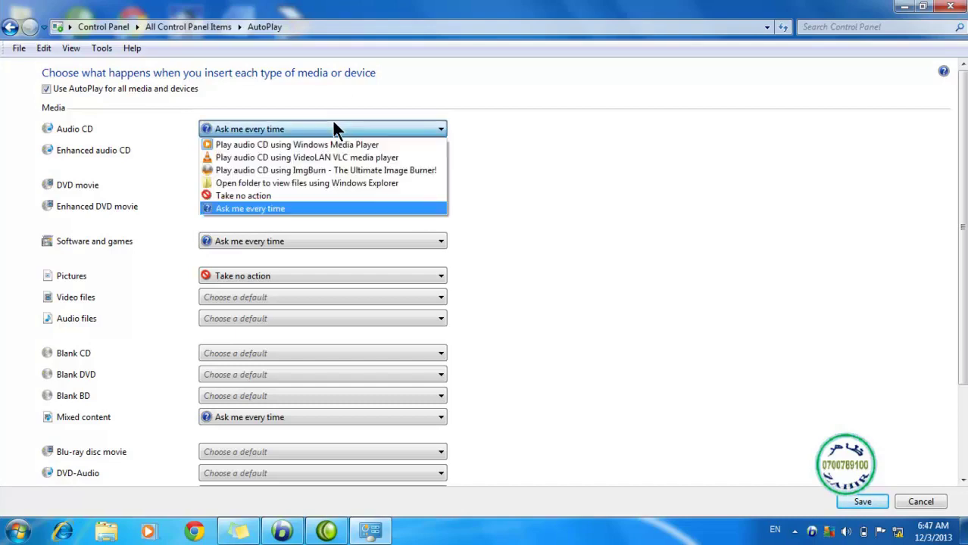
pyautogui.click(258, 195)
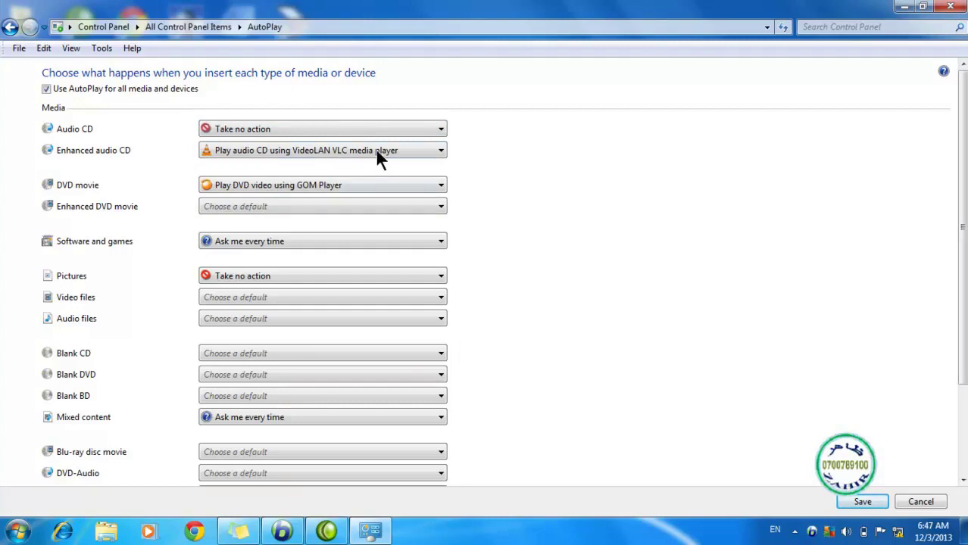
pyautogui.click(340, 130)
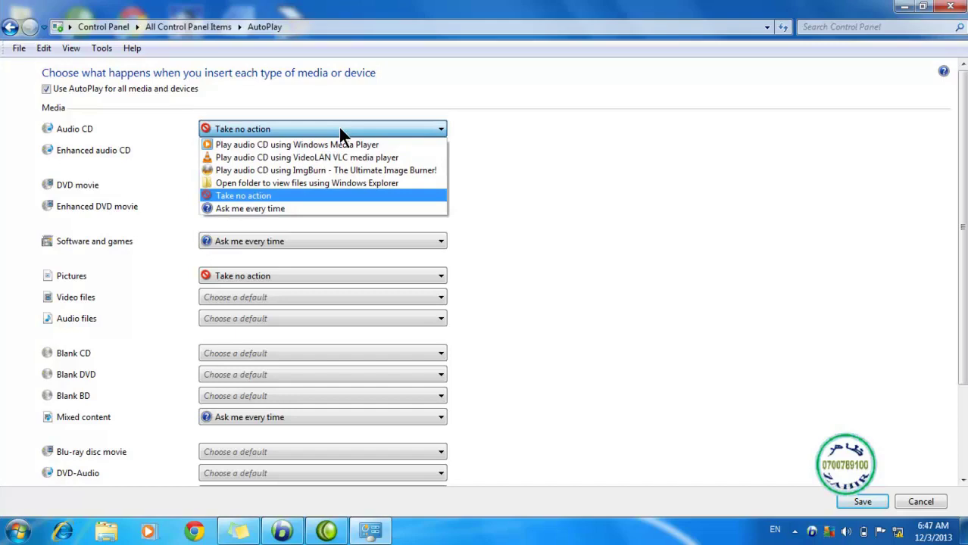
pyautogui.click(302, 156)
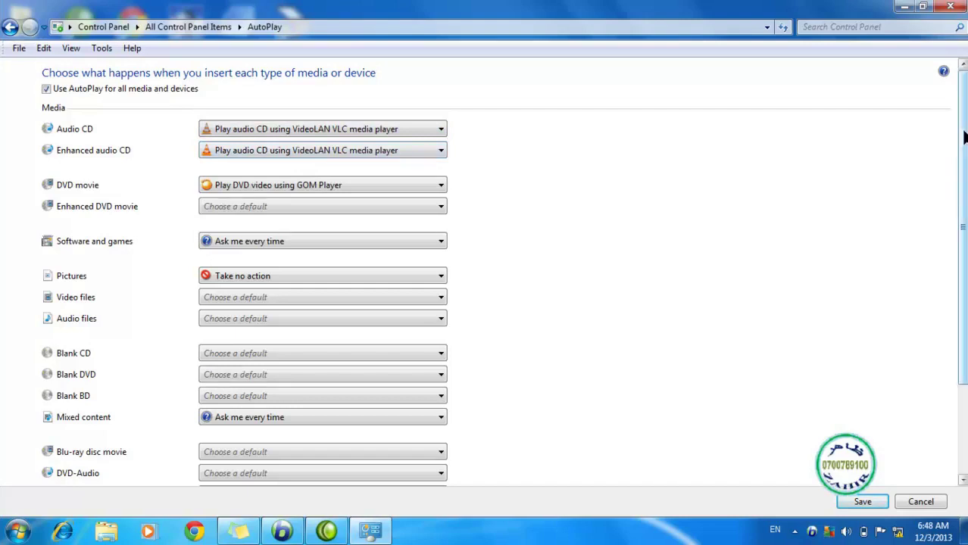
# - Review the available AutoPlay actions for Blank CD, Blank DVD, Mixed content and DVD-Audio
pyautogui.scroll(-3, 961, 147)
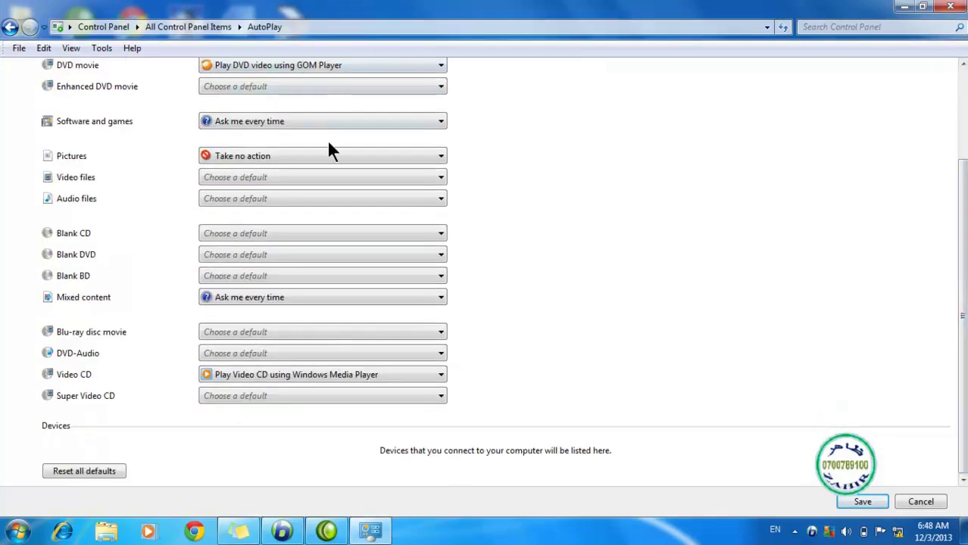
pyautogui.click(320, 234)
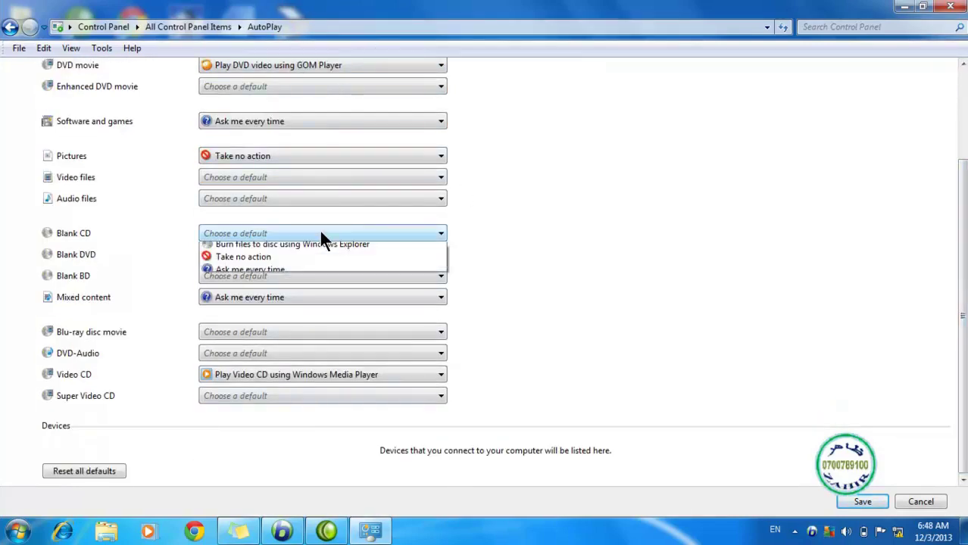
pyautogui.click(320, 236)
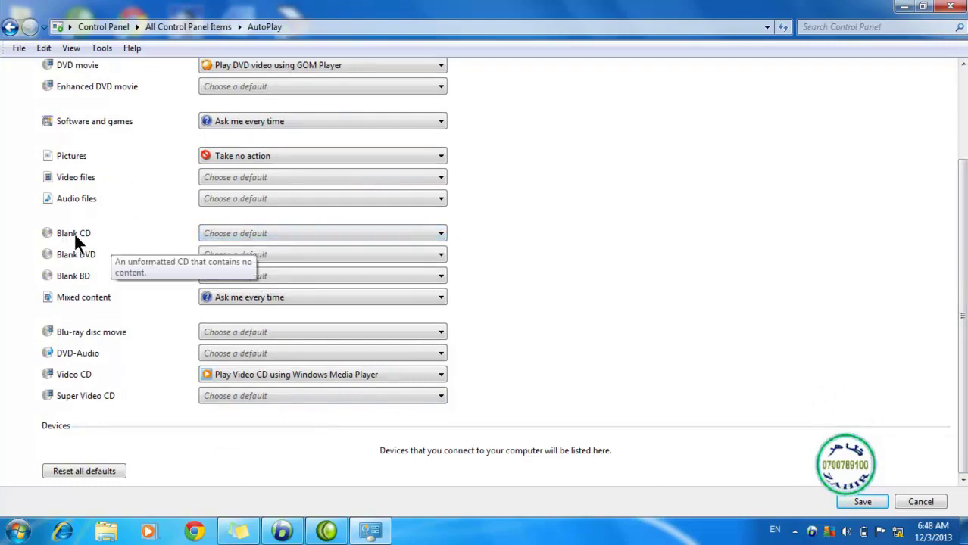
pyautogui.click(271, 235)
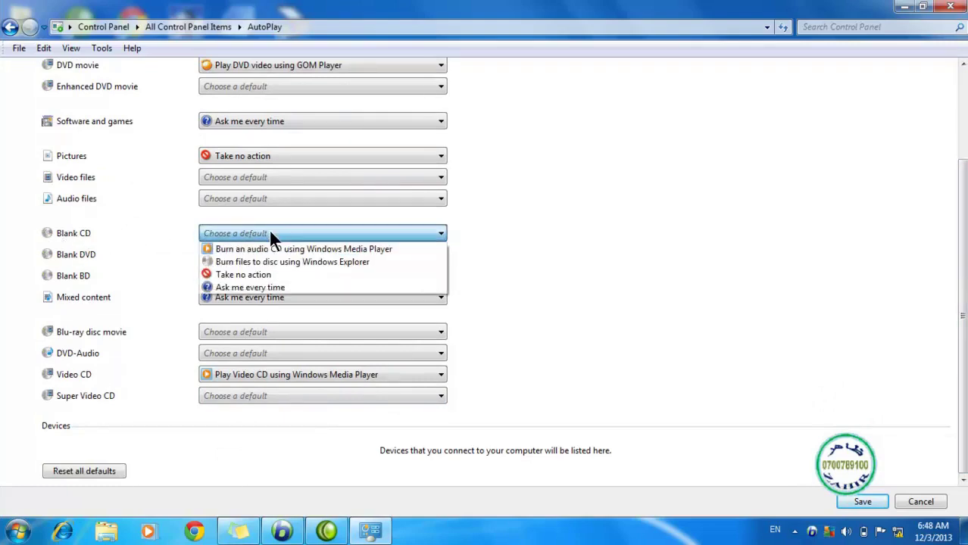
pyautogui.click(66, 257)
pyautogui.click(232, 255)
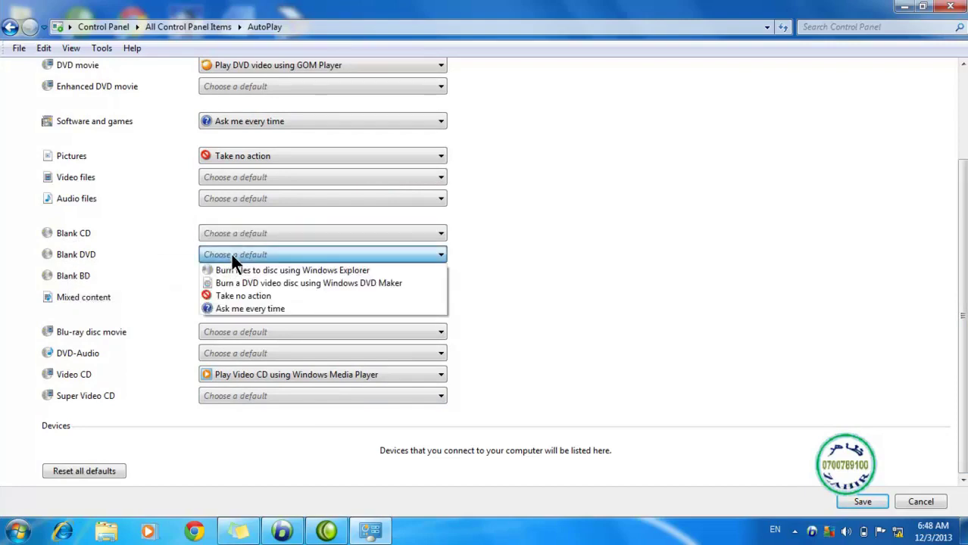
pyautogui.click(69, 298)
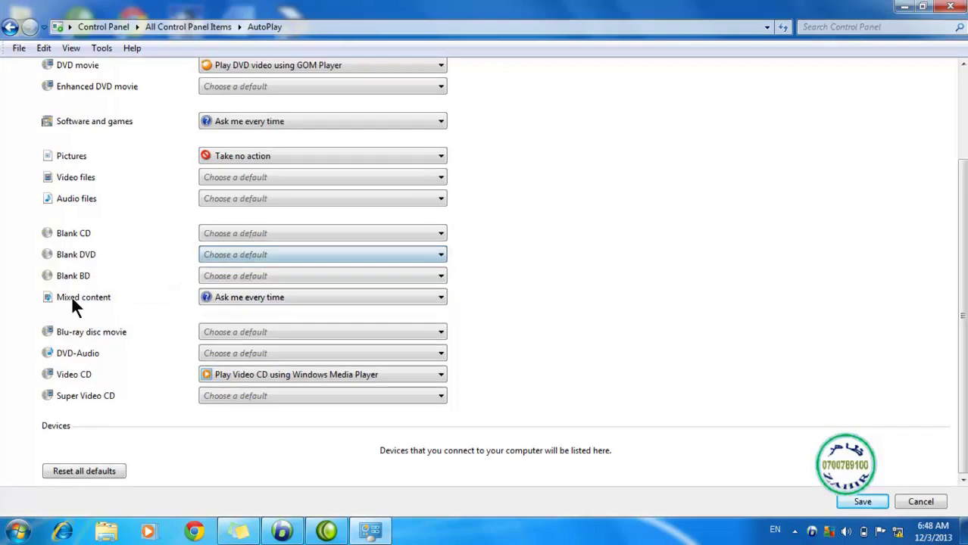
pyautogui.click(228, 299)
pyautogui.click(227, 299)
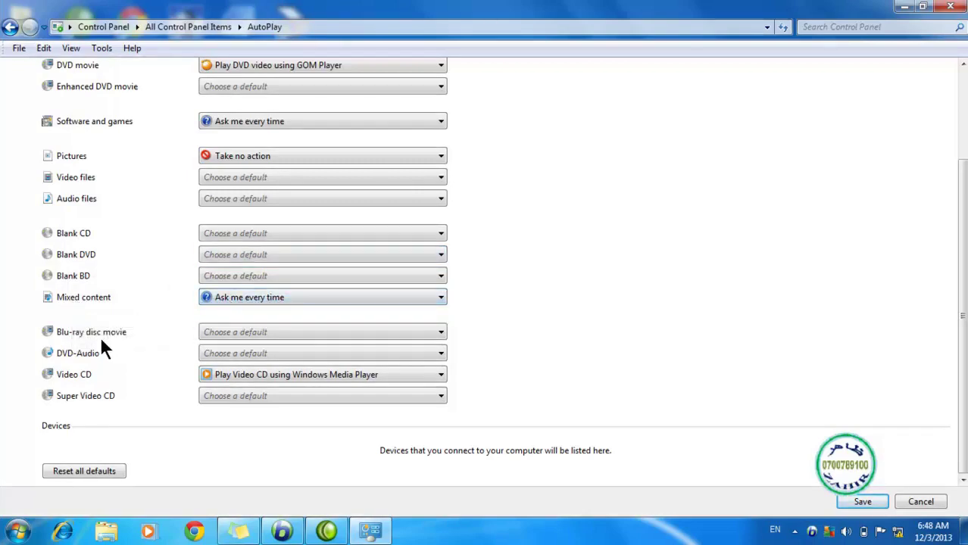
pyautogui.click(234, 356)
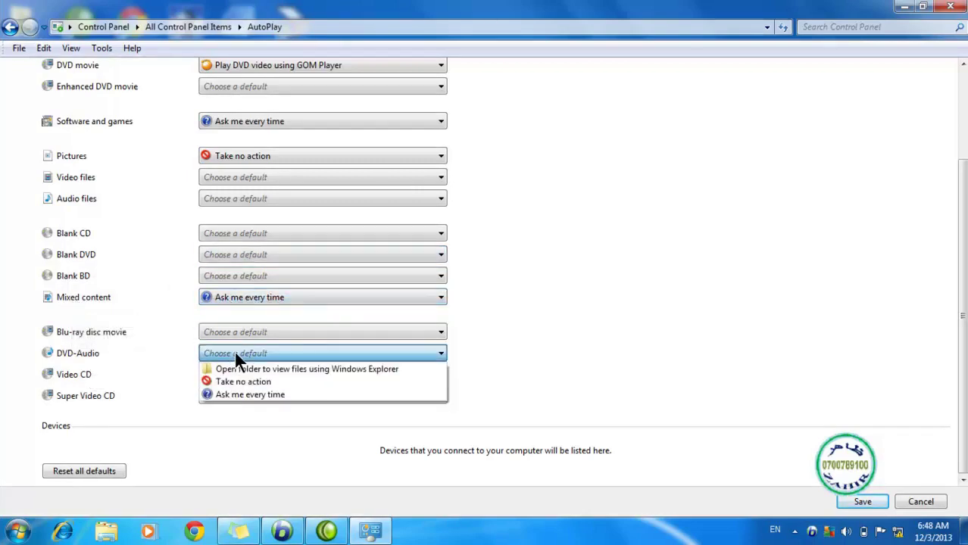
pyautogui.click(214, 356)
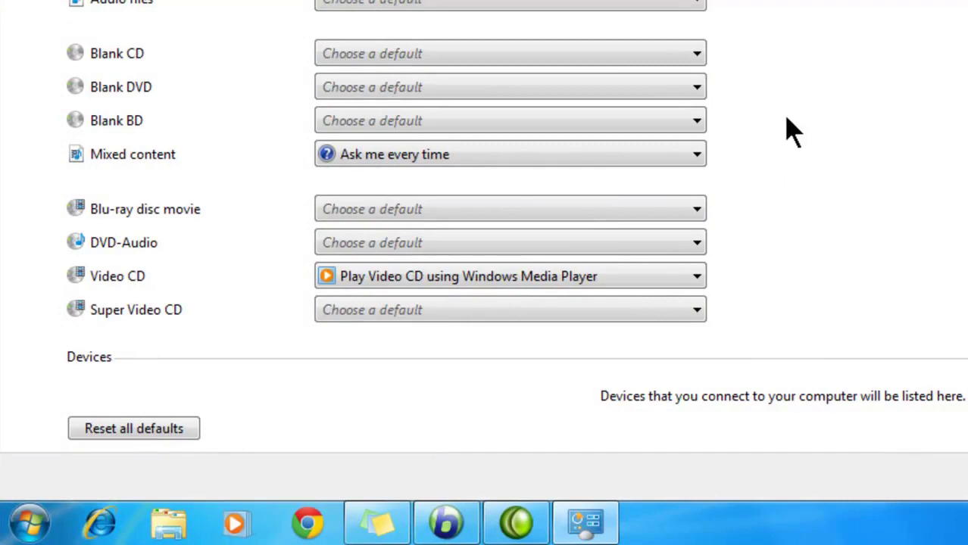
pyautogui.scroll(5, 386, 227)
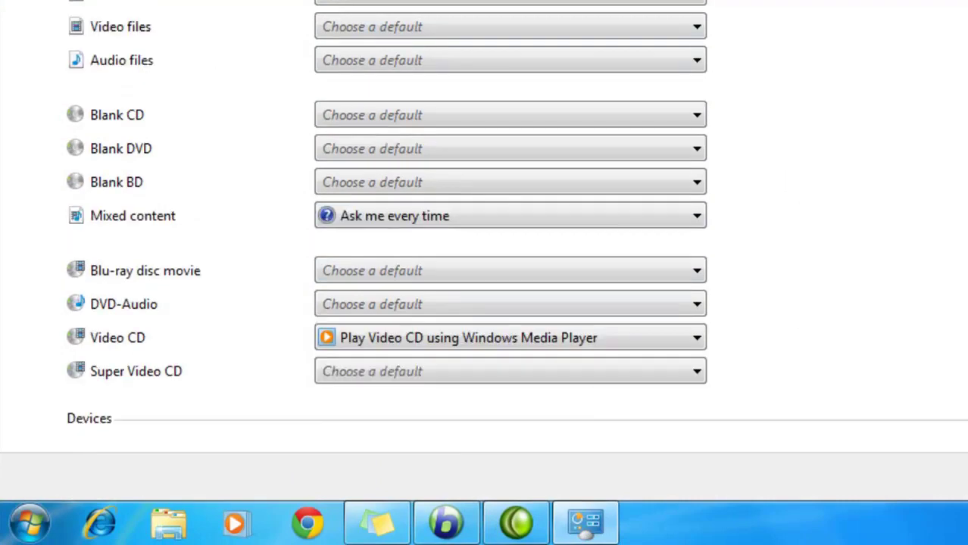
pyautogui.scroll(-5, 386, 227)
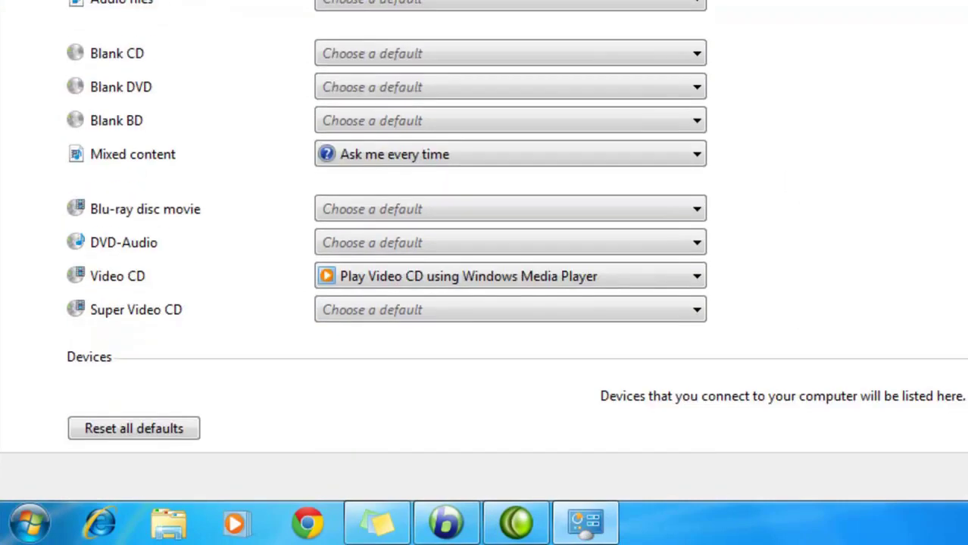
pyautogui.scroll(5, 386, 227)
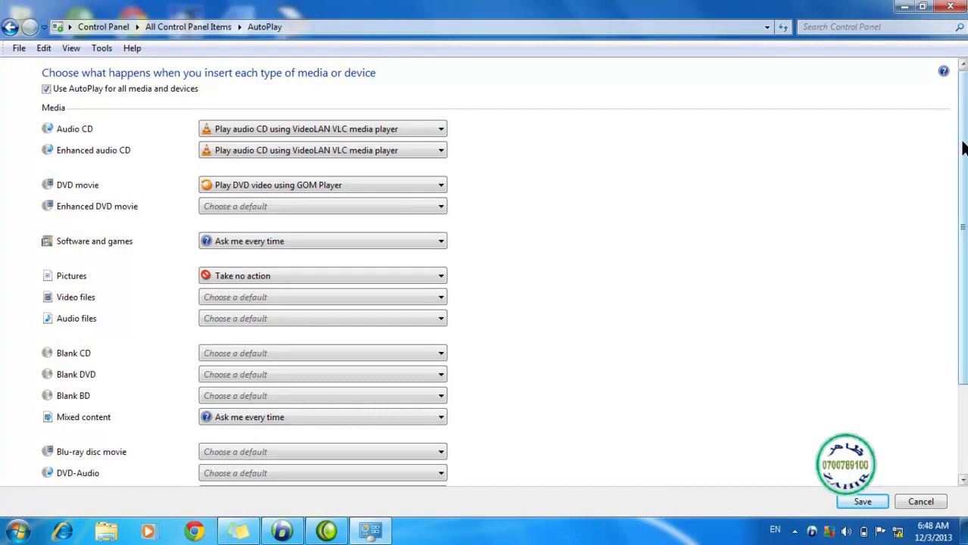
pyautogui.moveTo(962, 147); pyautogui.dragTo(962, 242)
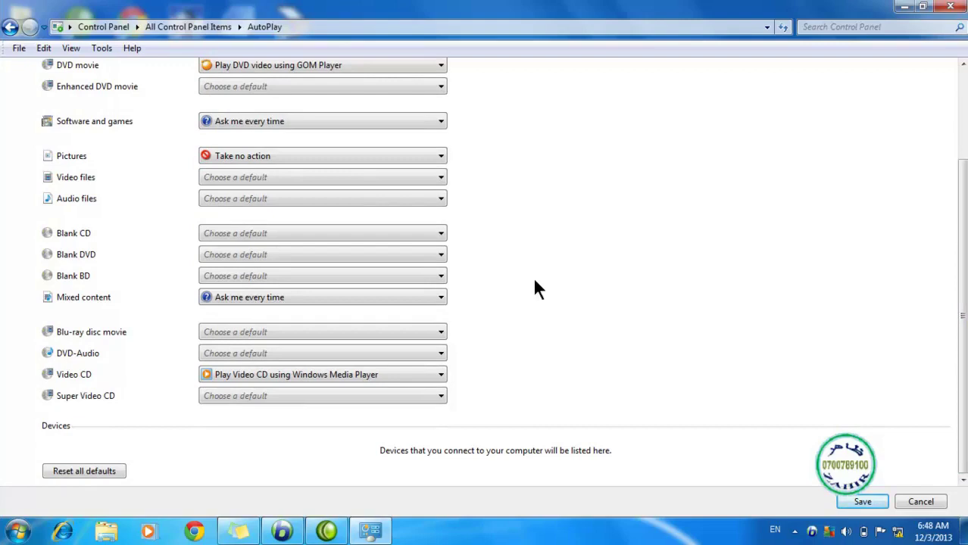
# - Set the Software and games default to Open folder to view files using Windows Explorer
pyautogui.moveTo(954, 242); pyautogui.dragTo(958, 110)
pyautogui.click(436, 242)
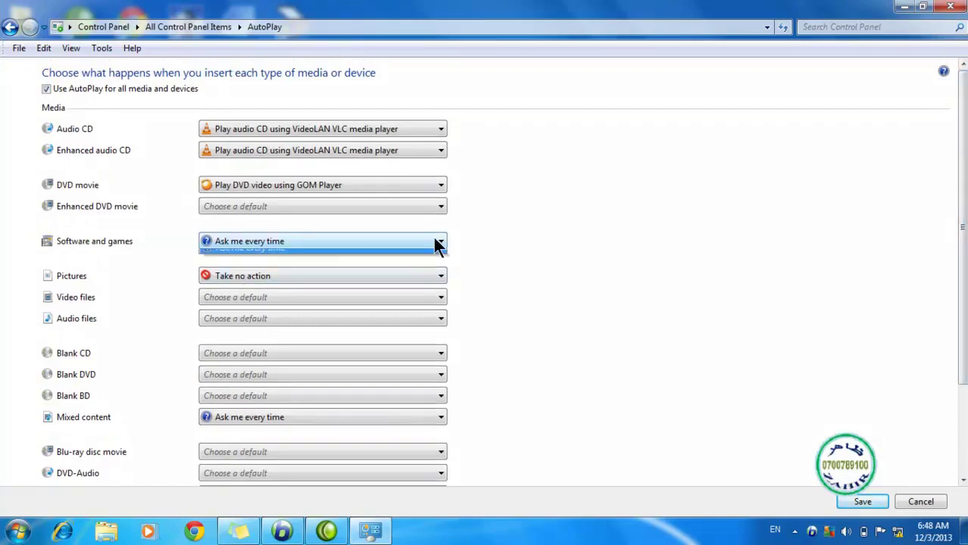
pyautogui.click(370, 270)
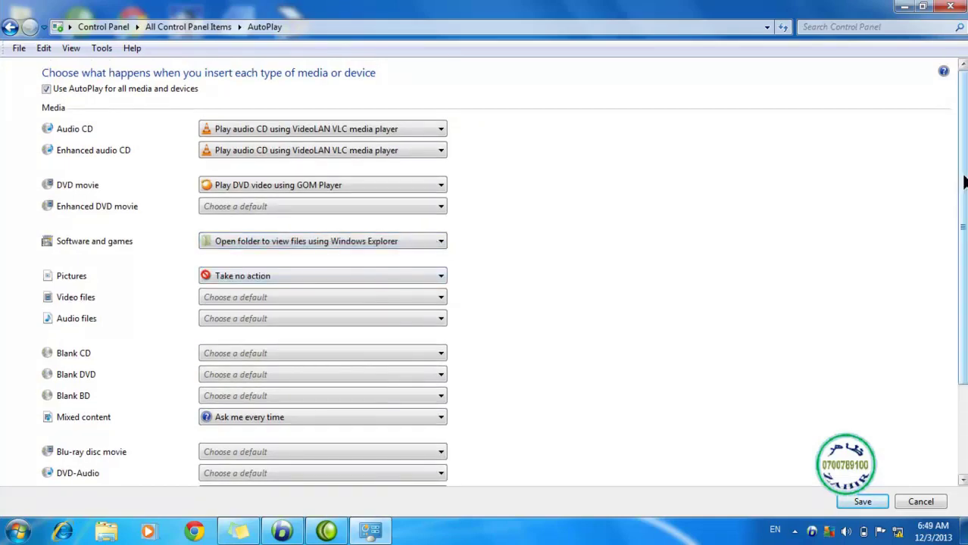
# - Examine the action choices for Pictures, Audio CD and Blank CD, and read the media type descriptions
pyautogui.scroll(-3, 963, 176)
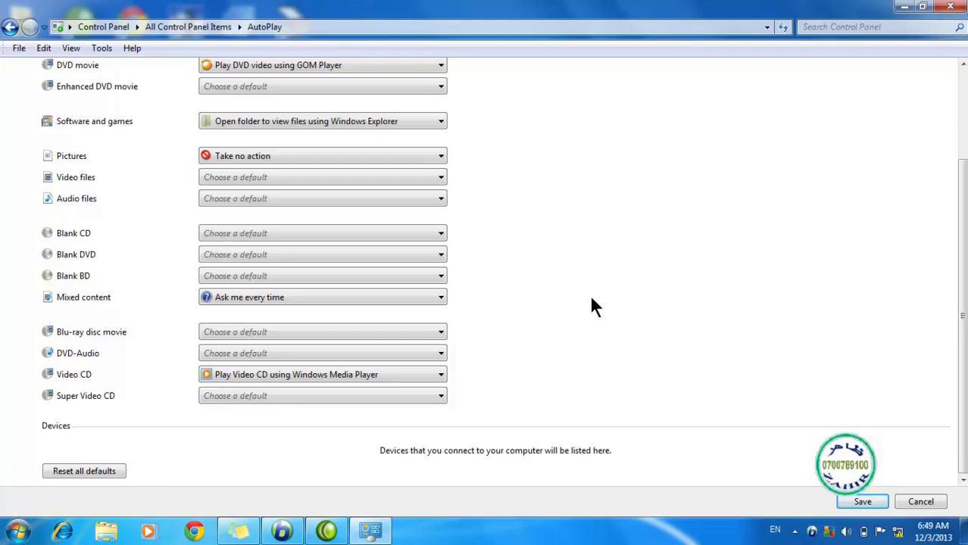
pyautogui.click(406, 157)
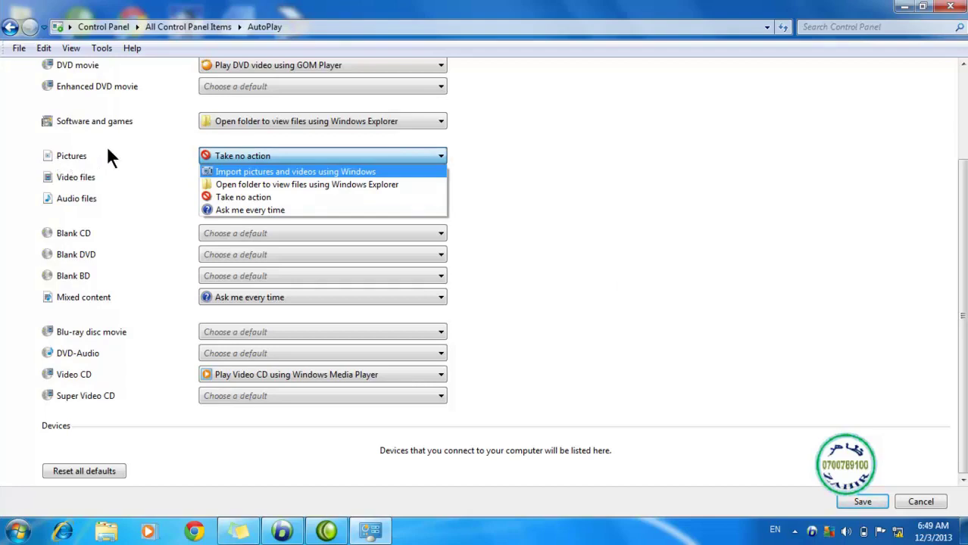
pyautogui.click(956, 227)
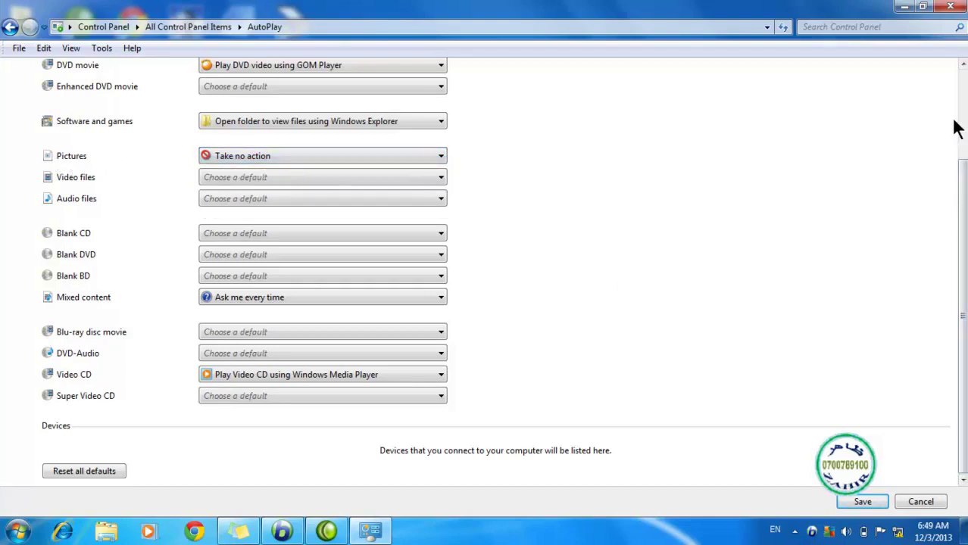
pyautogui.scroll(3, 956, 121)
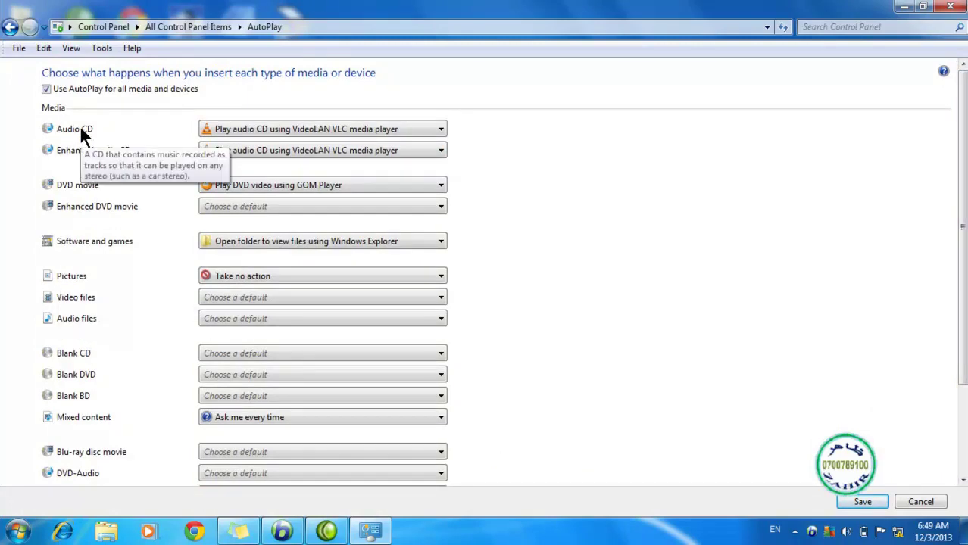
pyautogui.click(270, 135)
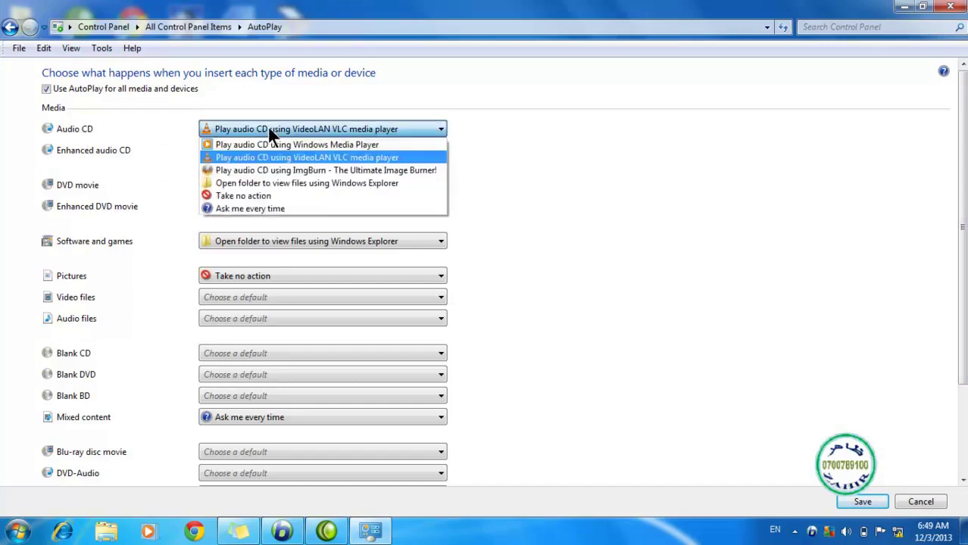
pyautogui.click(267, 126)
pyautogui.moveTo(78, 150)
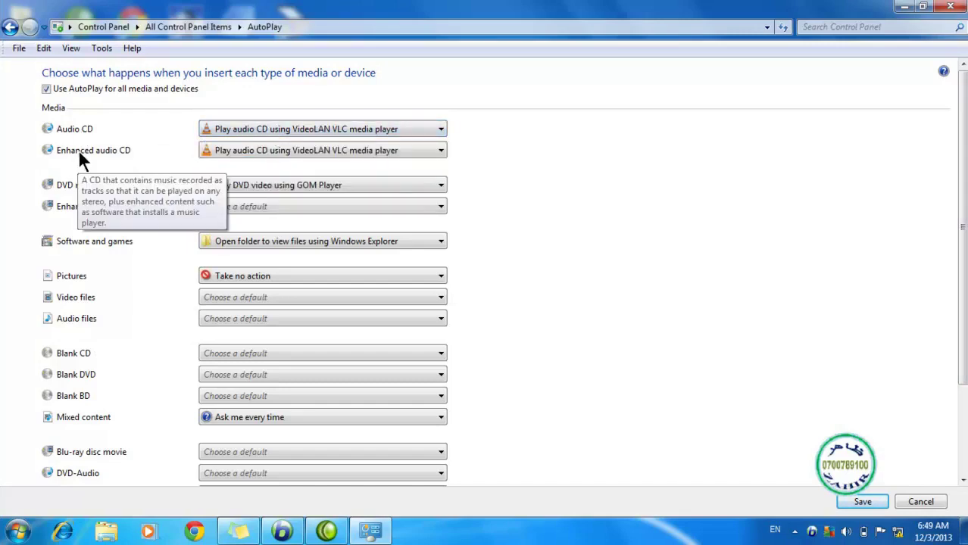
pyautogui.moveTo(84, 216)
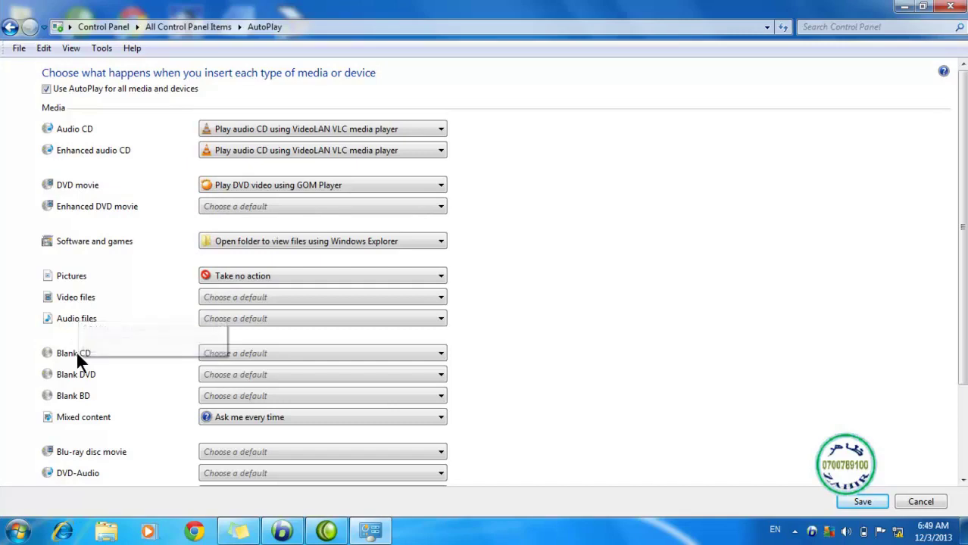
pyautogui.moveTo(76, 354)
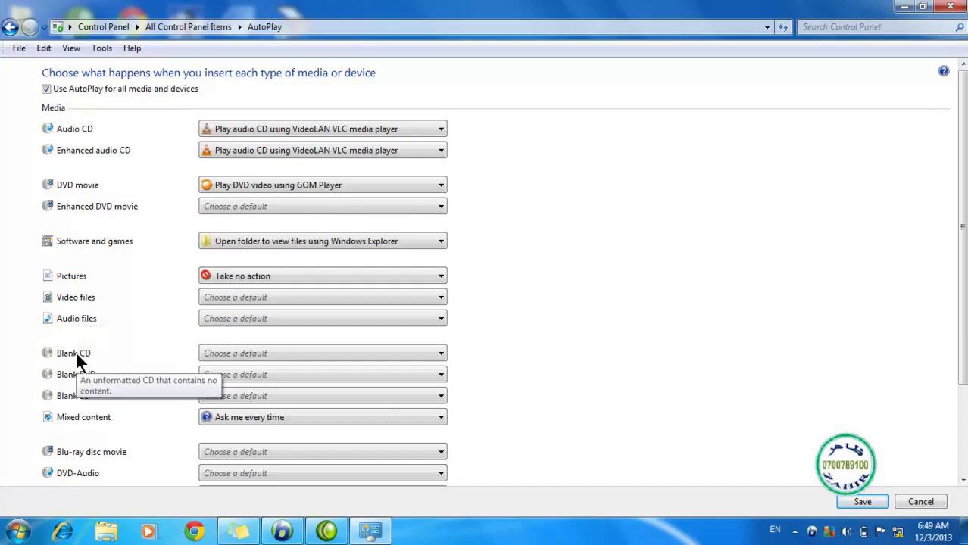
pyautogui.click(280, 353)
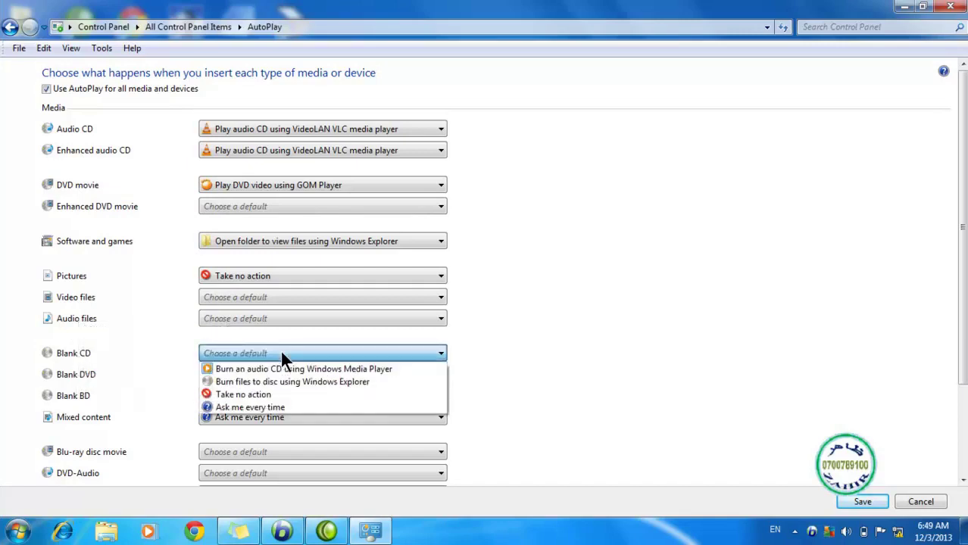
pyautogui.click(281, 354)
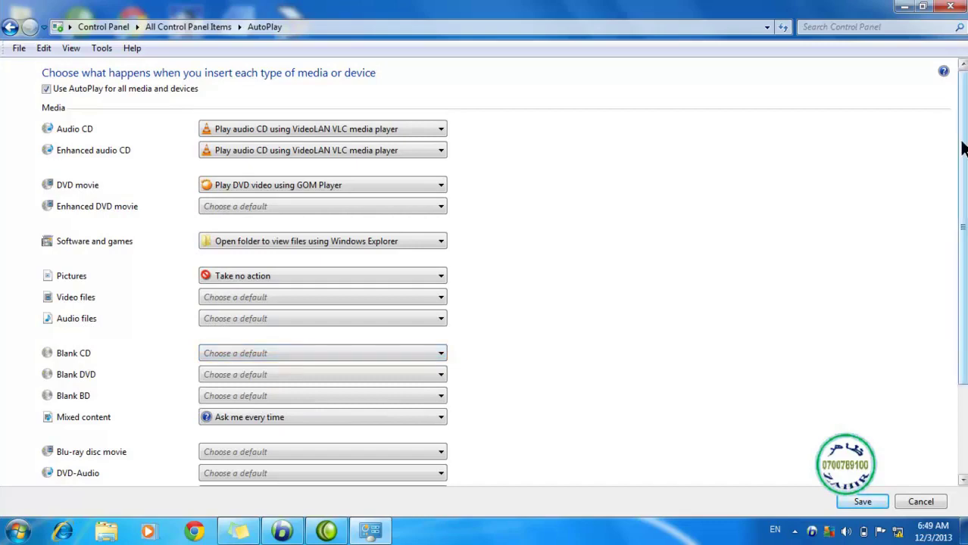
# - Reset all AutoPlay defaults and check the media list
pyautogui.moveTo(963, 147); pyautogui.dragTo(964, 261)
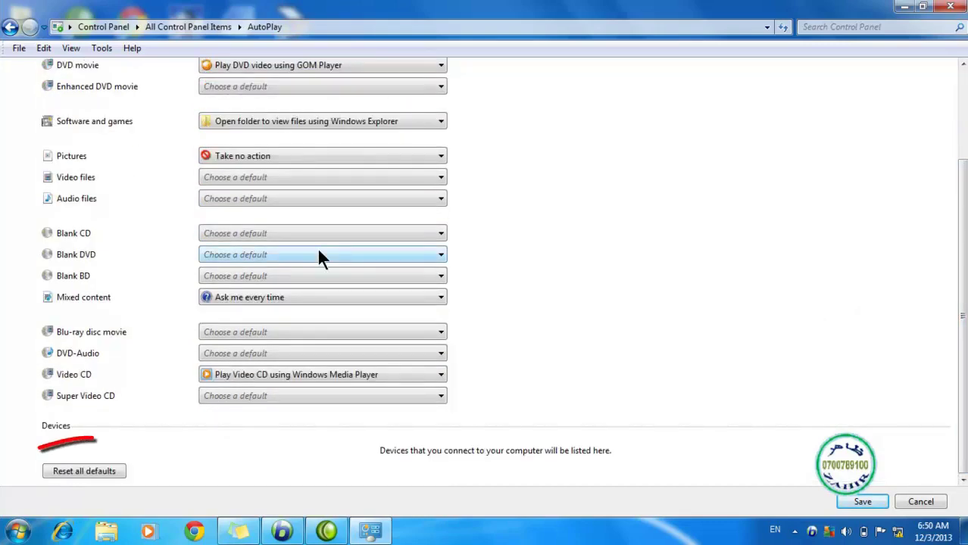
pyautogui.click(84, 472)
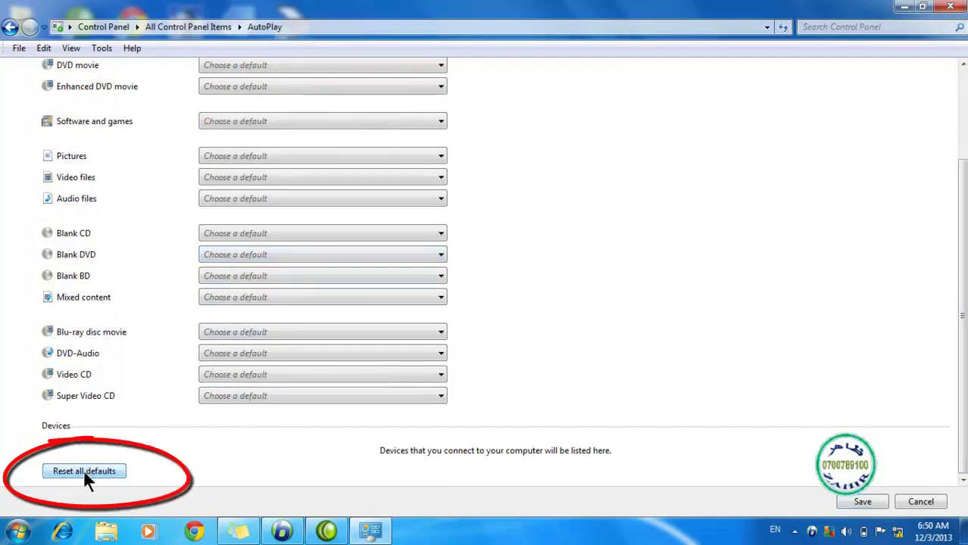
pyautogui.moveTo(962, 203); pyautogui.dragTo(962, 131)
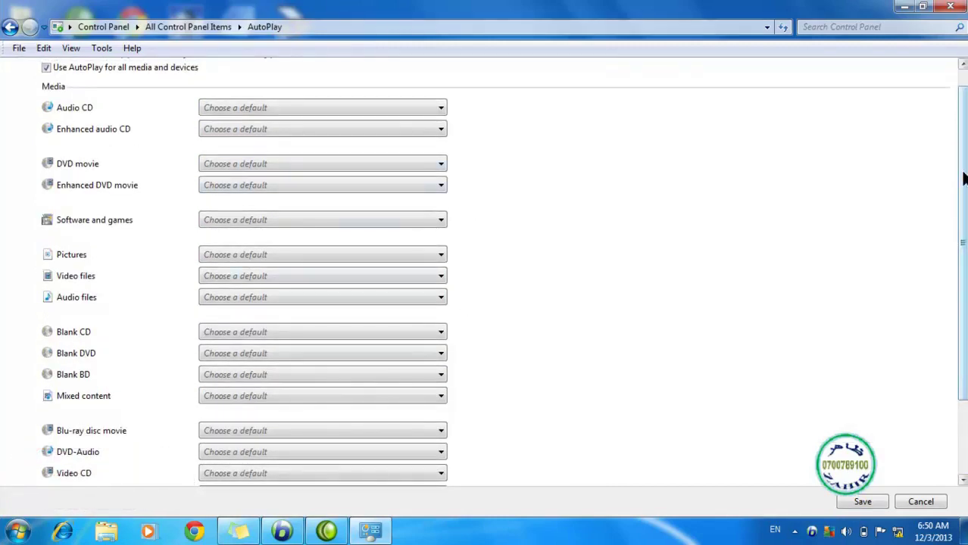
# - Set the Video files default to Play using Windows Media Player
pyautogui.scroll(-2, 492, 333)
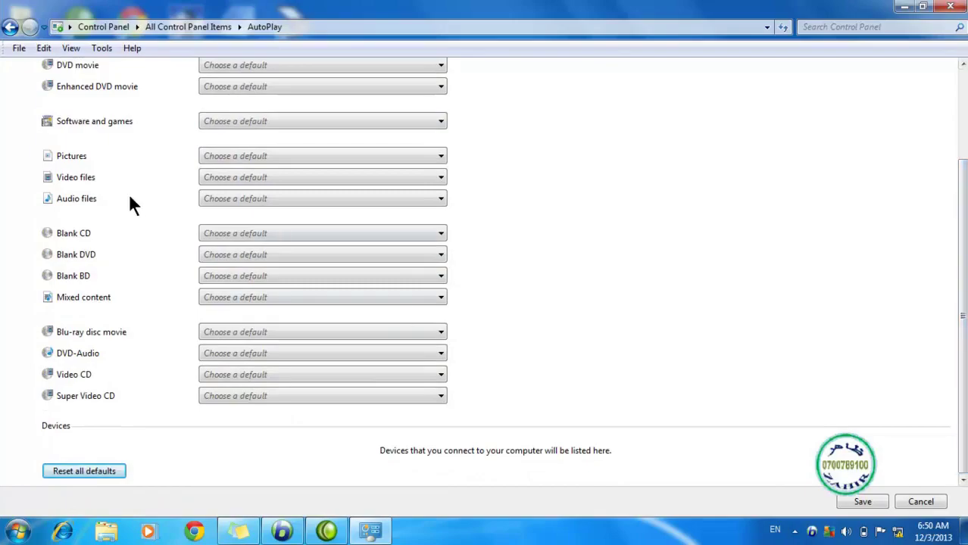
pyautogui.click(265, 179)
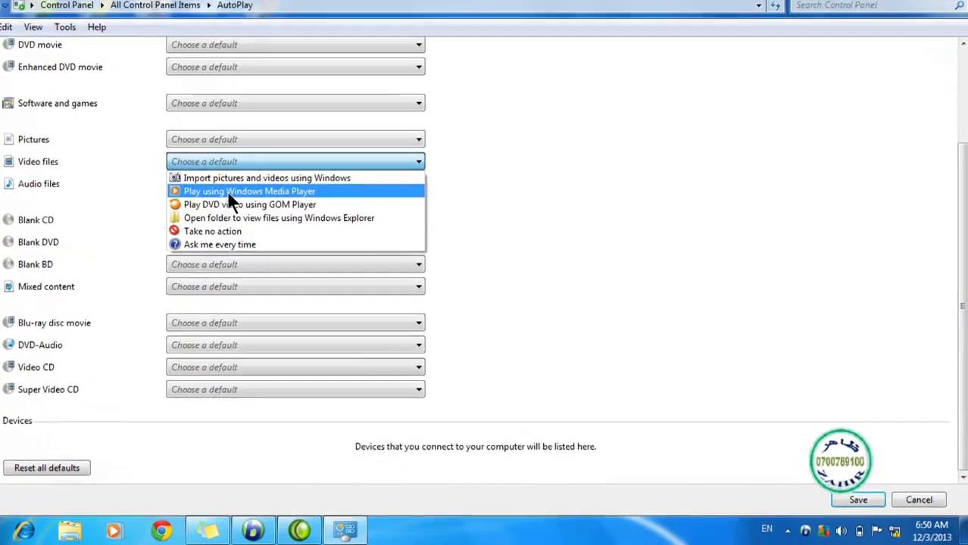
pyautogui.click(257, 203)
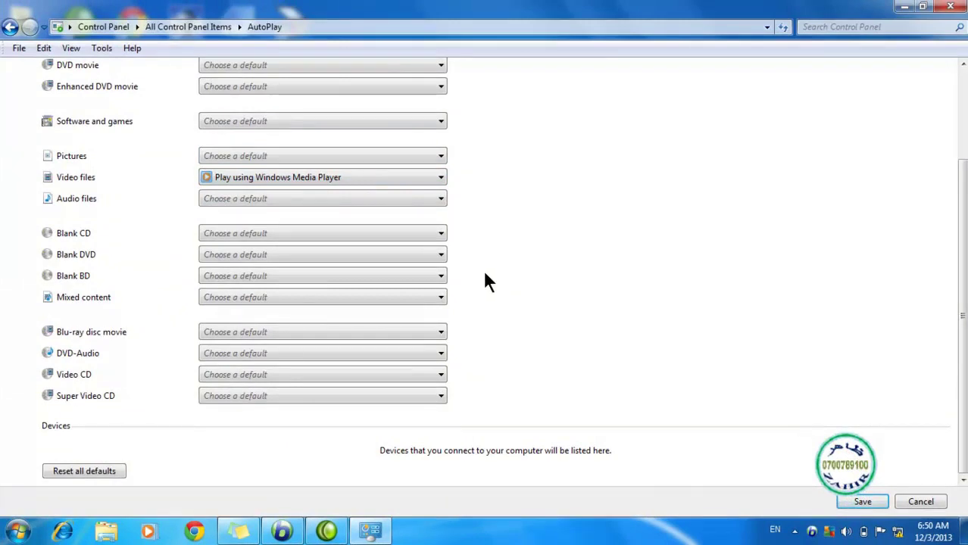
# - Save the AutoPlay settings and reopen the AutoPlay page
pyautogui.click(859, 501)
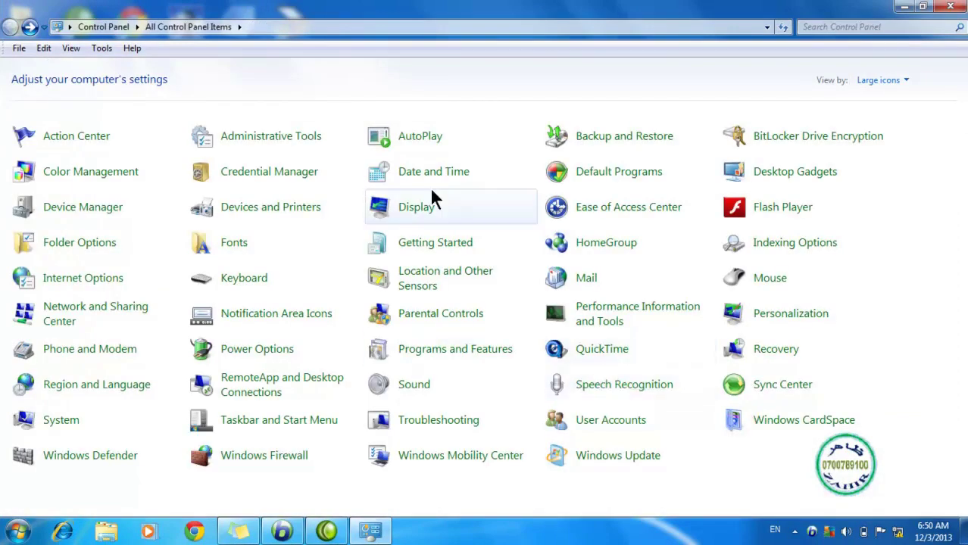
pyautogui.click(421, 137)
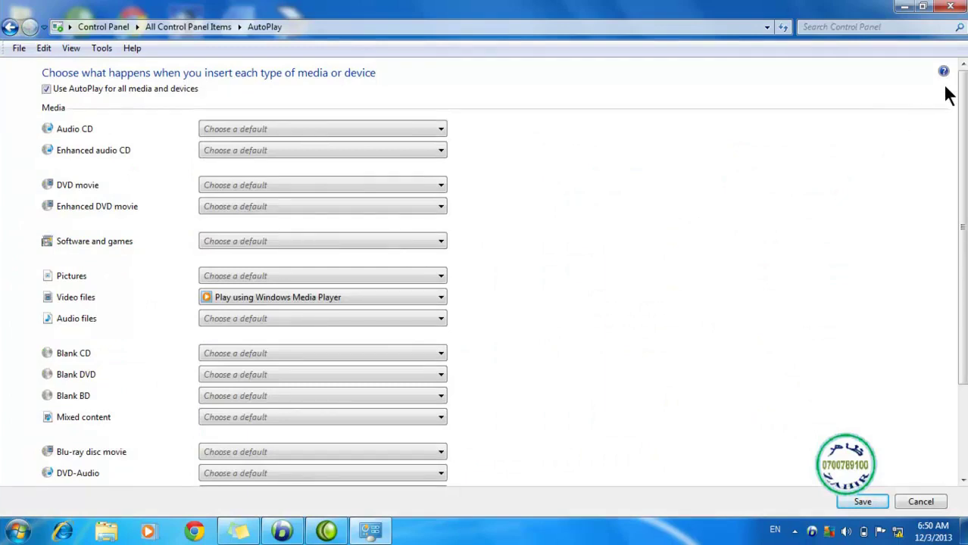
# - Reset all AutoPlay defaults for the listed media types
pyautogui.scroll(-3, 919, 325)
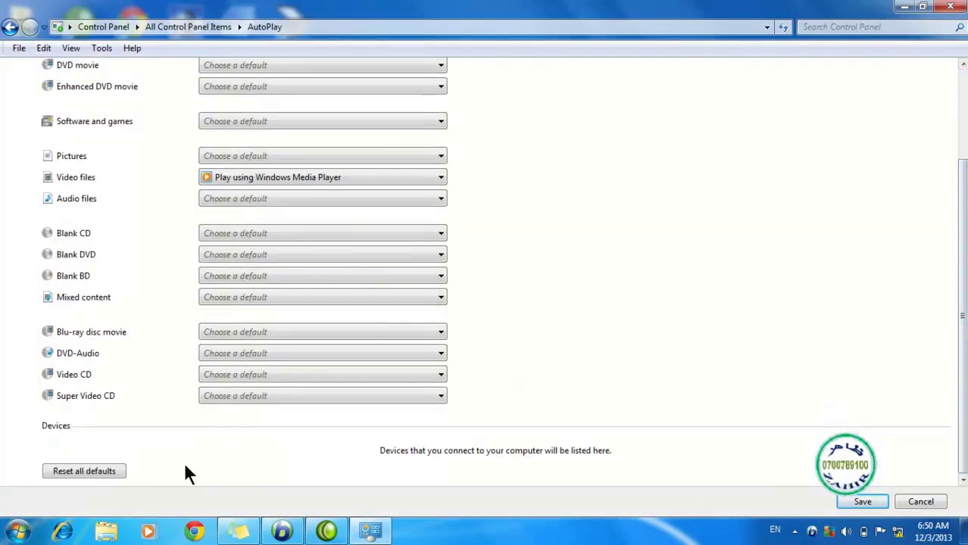
pyautogui.click(83, 470)
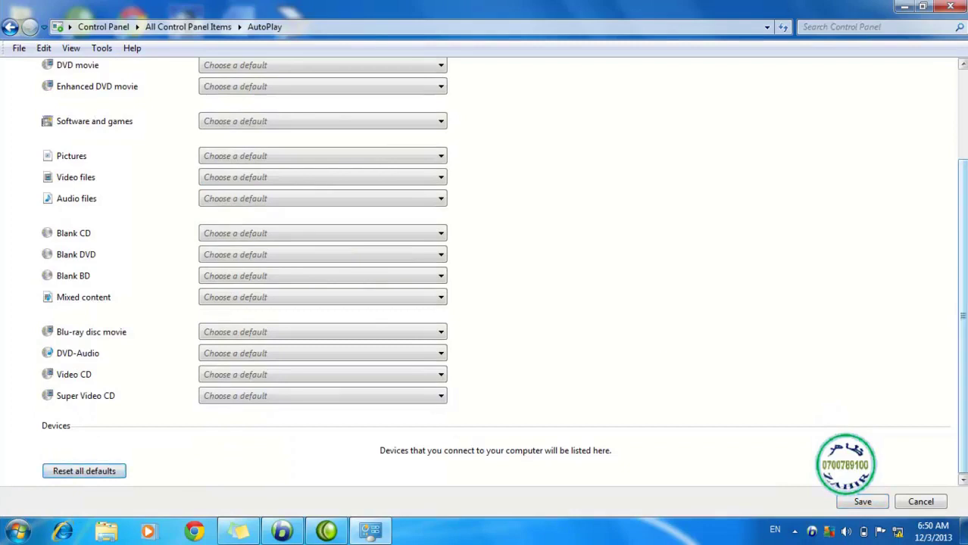
pyautogui.scroll(3, 962, 261)
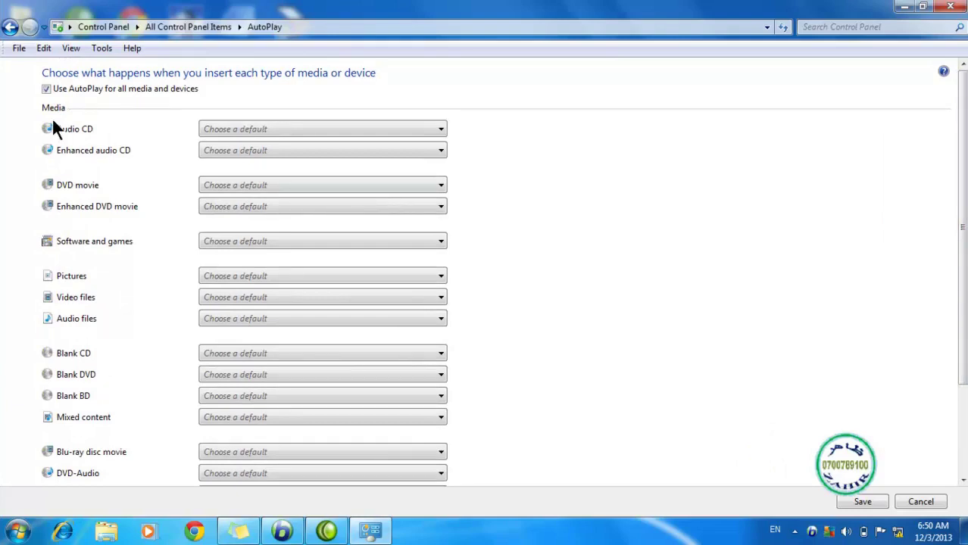
# - Read the Audio CD description and examine the default action choices for Audio CD, Enhanced audio CD and DVD movie
pyautogui.moveTo(62, 130)
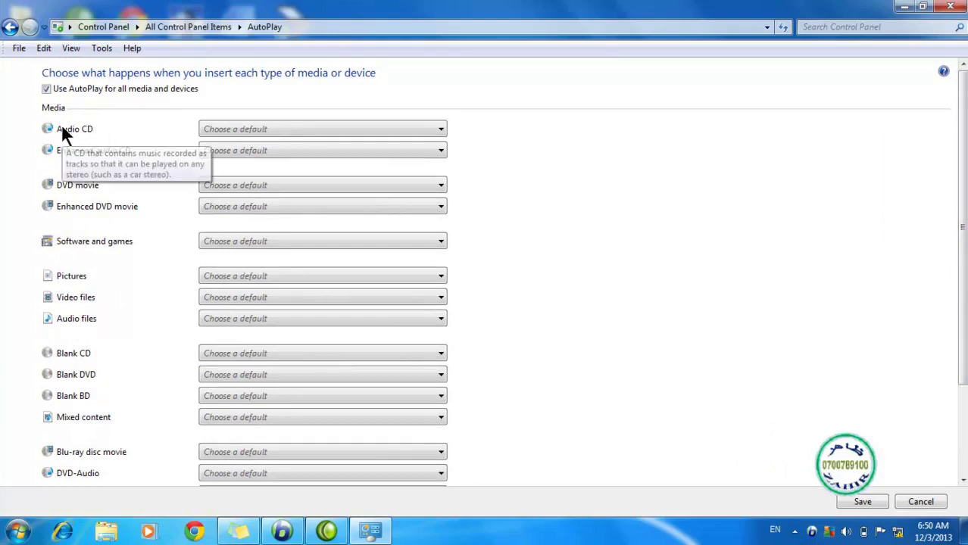
pyautogui.click(242, 129)
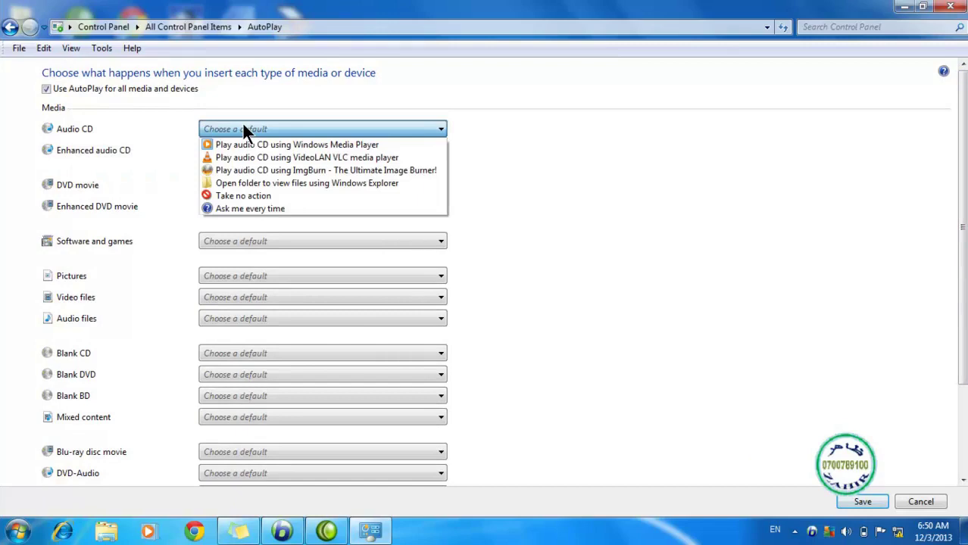
pyautogui.click(540, 198)
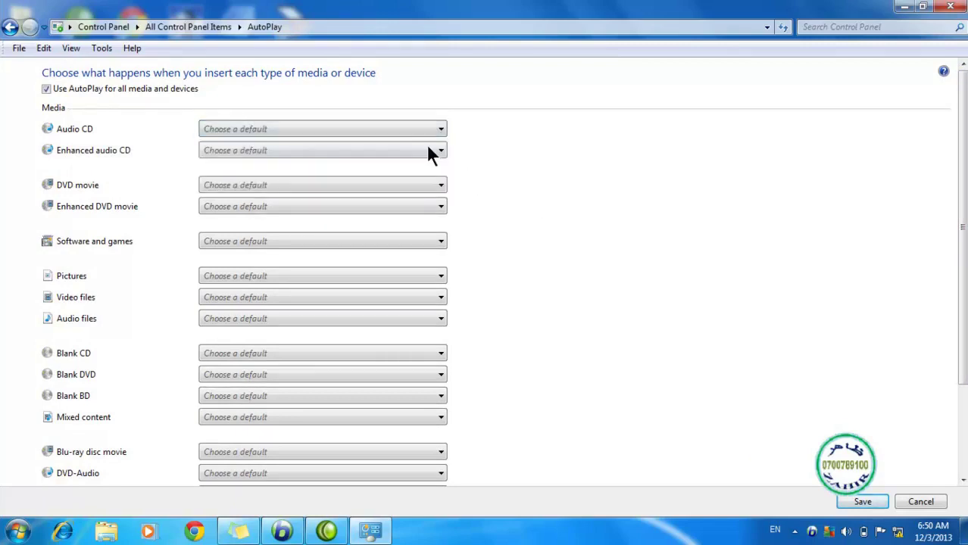
pyautogui.click(386, 133)
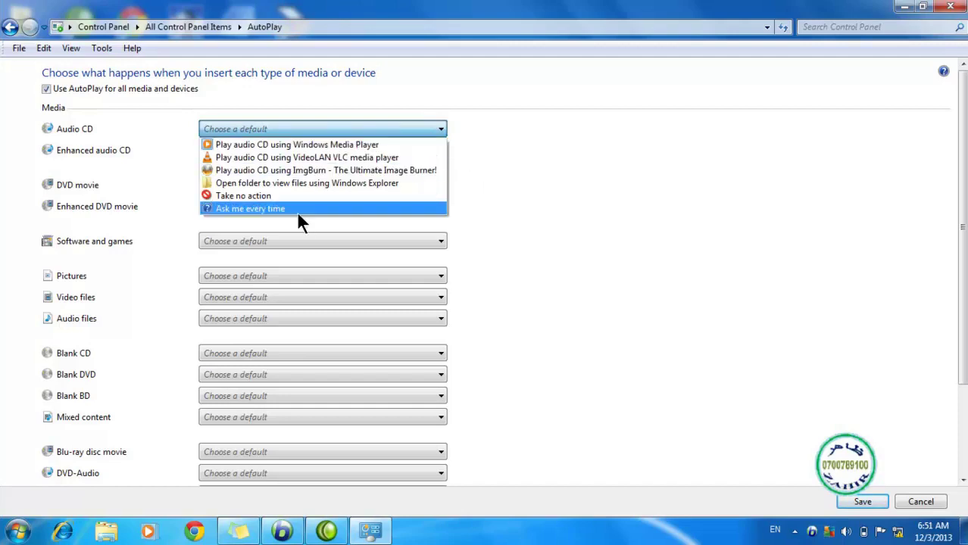
pyautogui.click(337, 130)
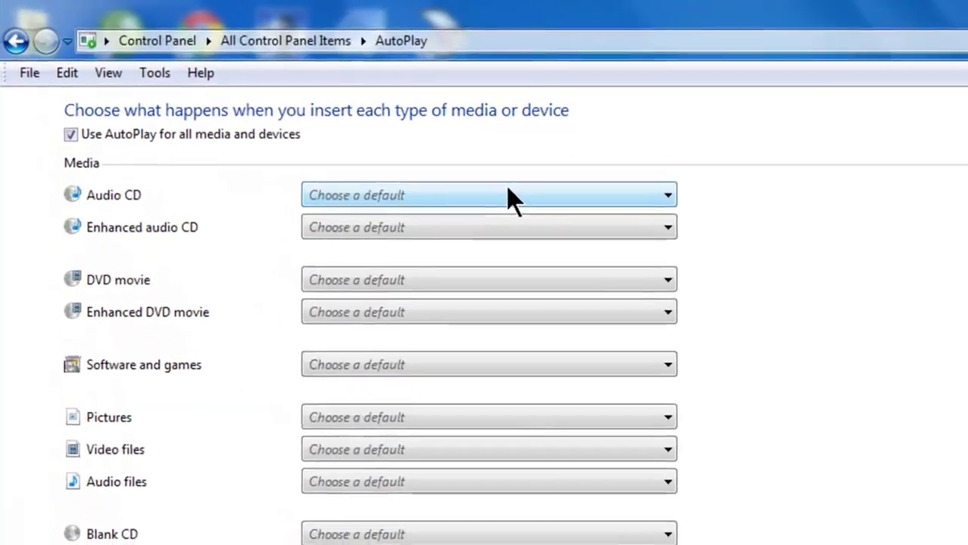
pyautogui.click(509, 195)
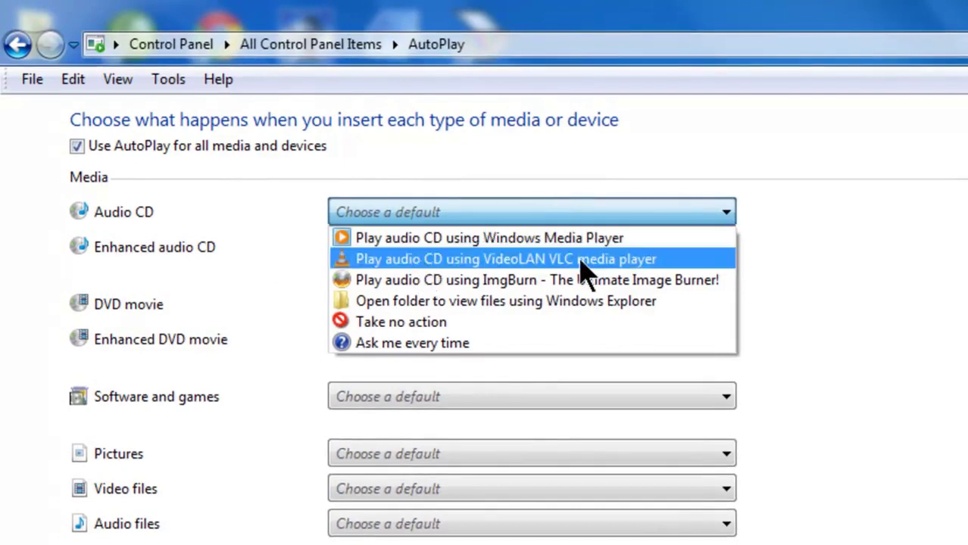
pyautogui.click(568, 214)
pyautogui.click(573, 262)
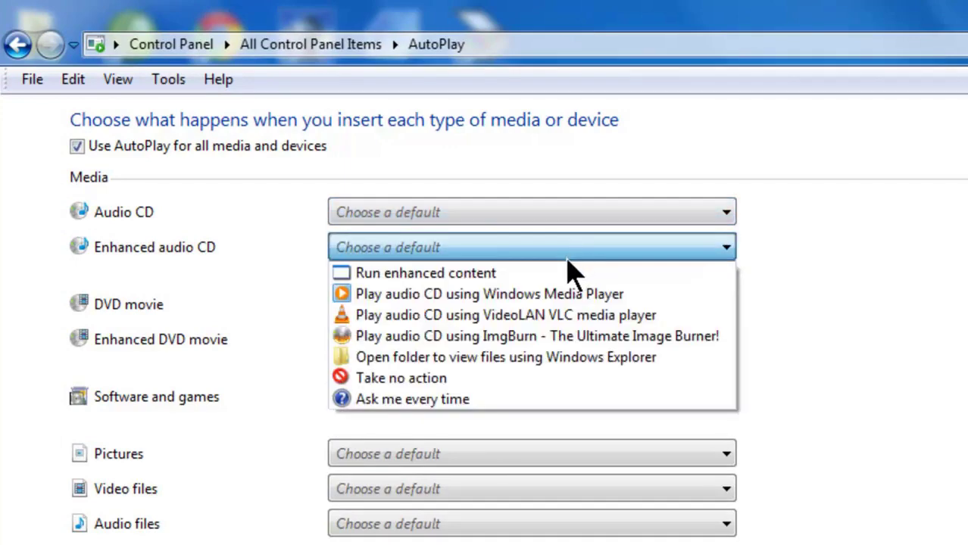
pyautogui.click(564, 244)
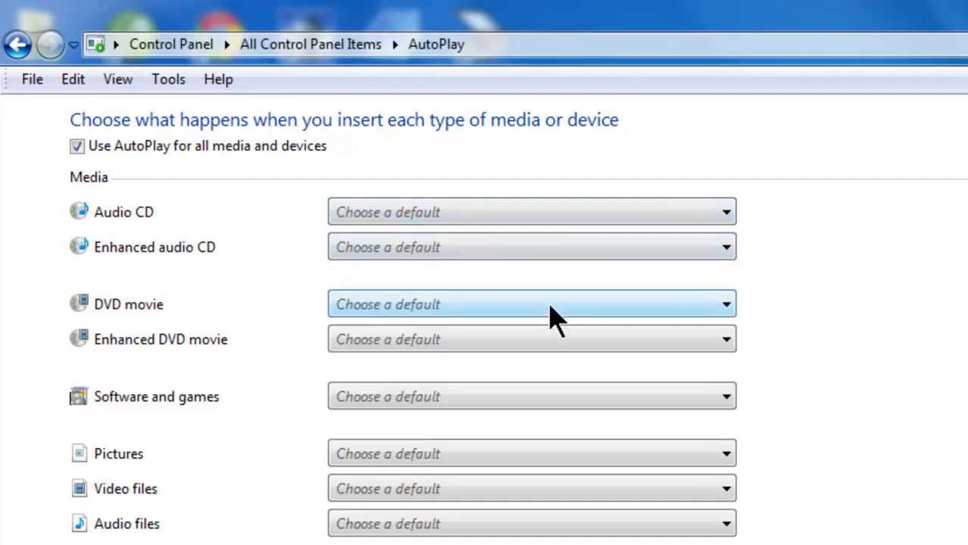
pyautogui.click(550, 306)
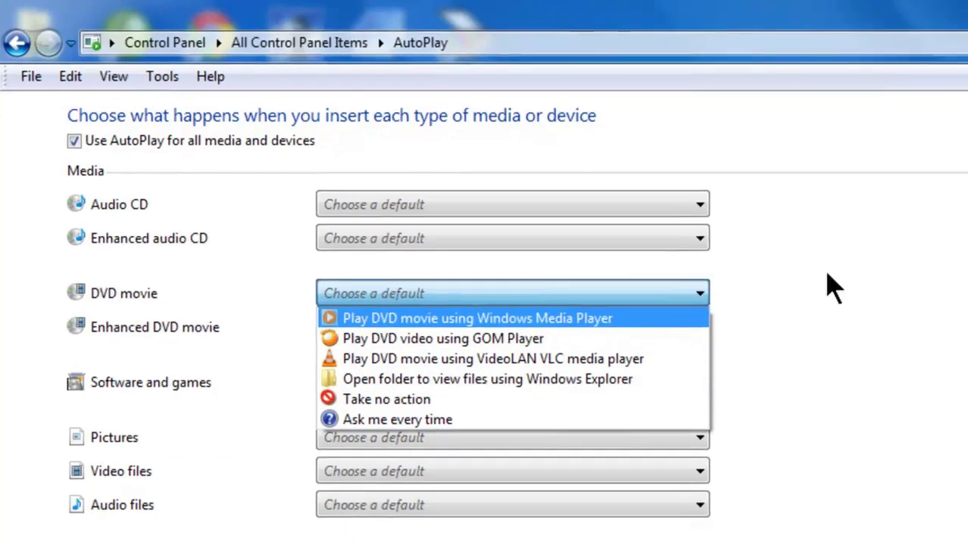
pyautogui.click(861, 292)
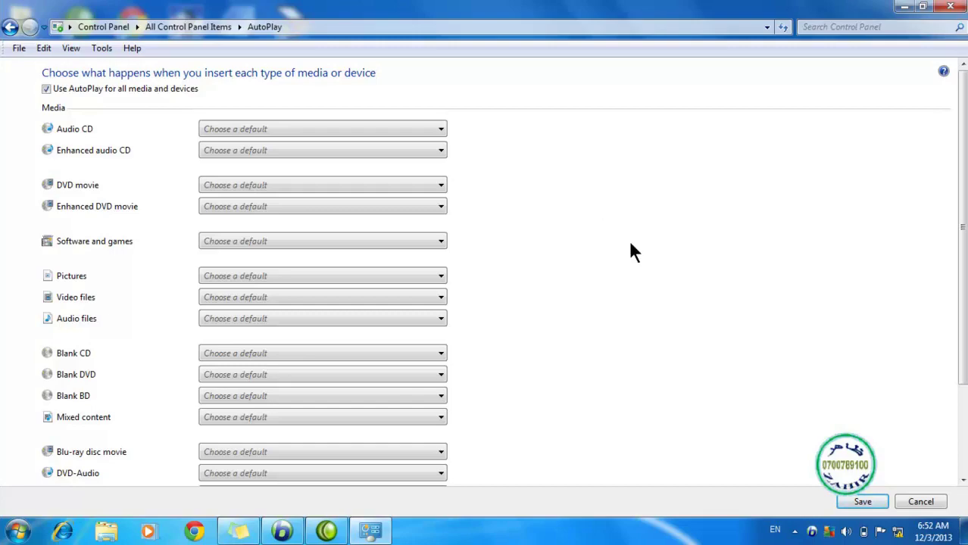
# - Close the AutoPlay window and refresh the desktop
pyautogui.click(950, 7)
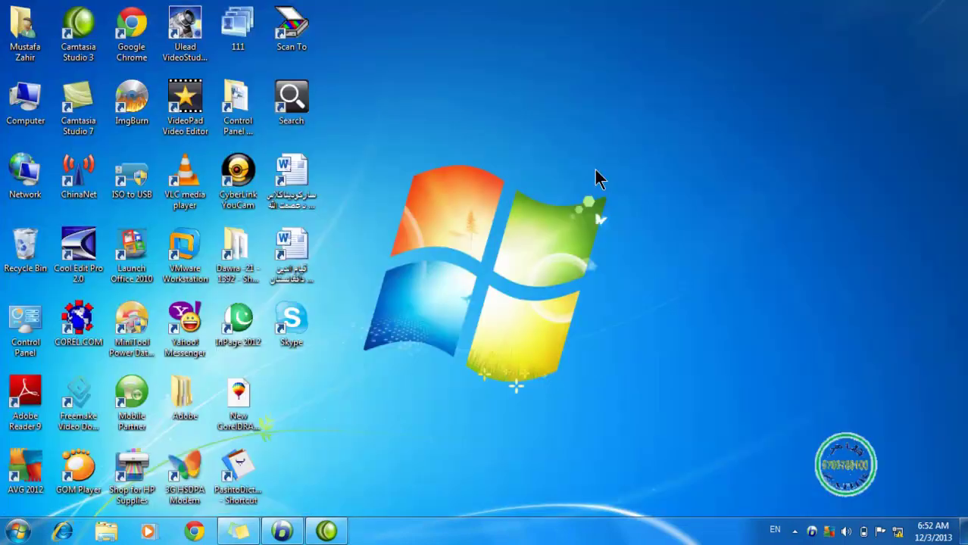
pyautogui.rightClick(549, 161)
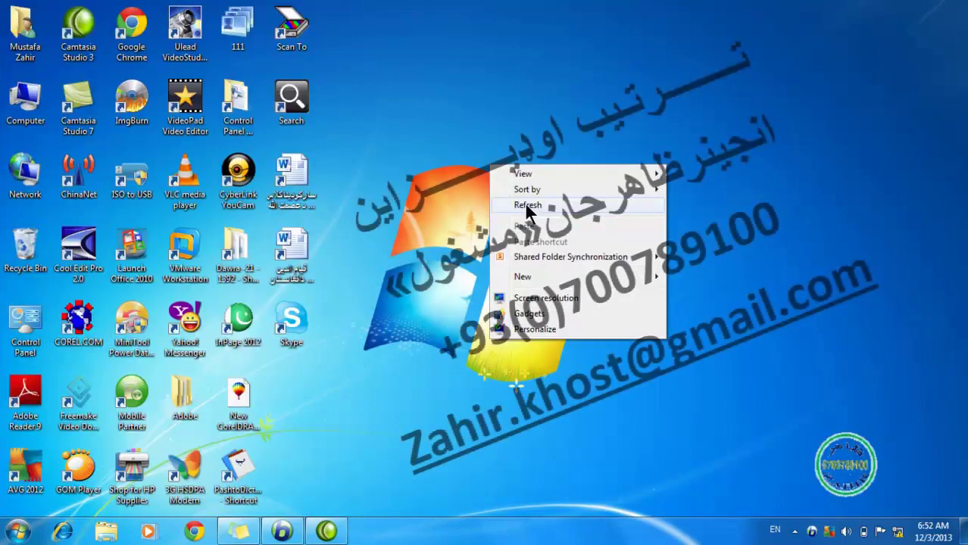
pyautogui.click(528, 206)
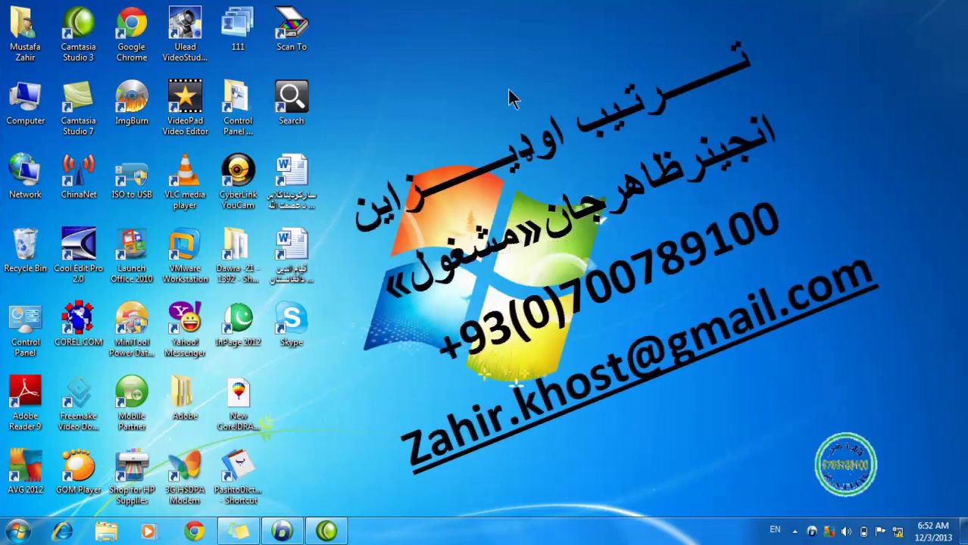